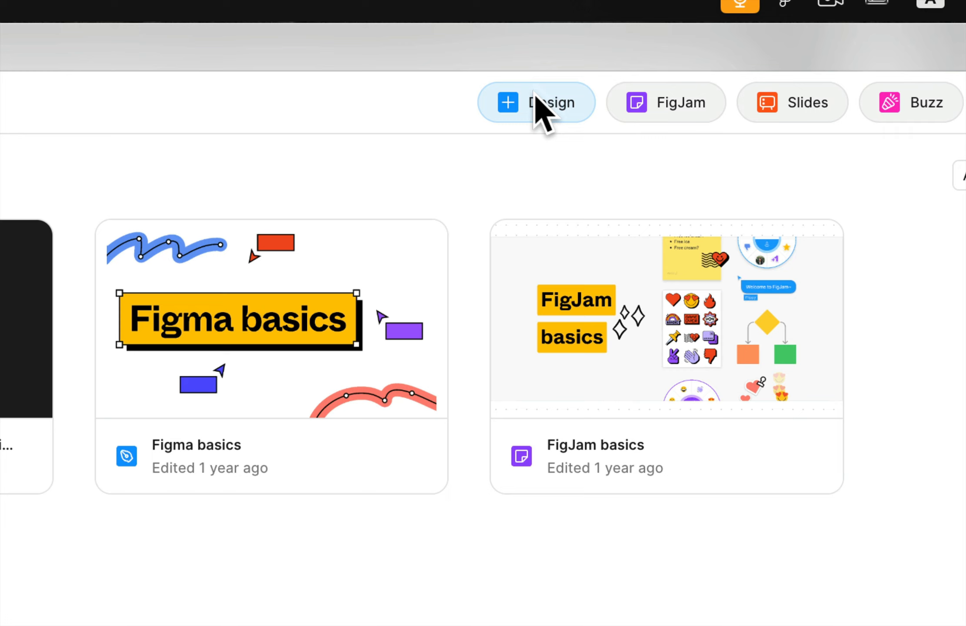
Step: Create a new design file and draw a portrait frame about 278 × 526 on the canvas
left_click(536, 98)
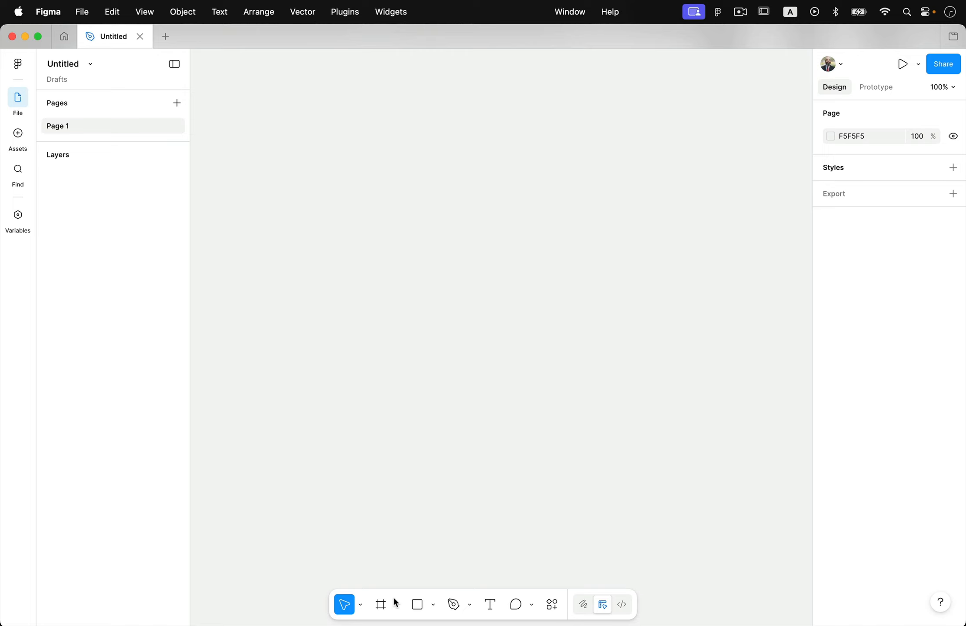
left_click(382, 605)
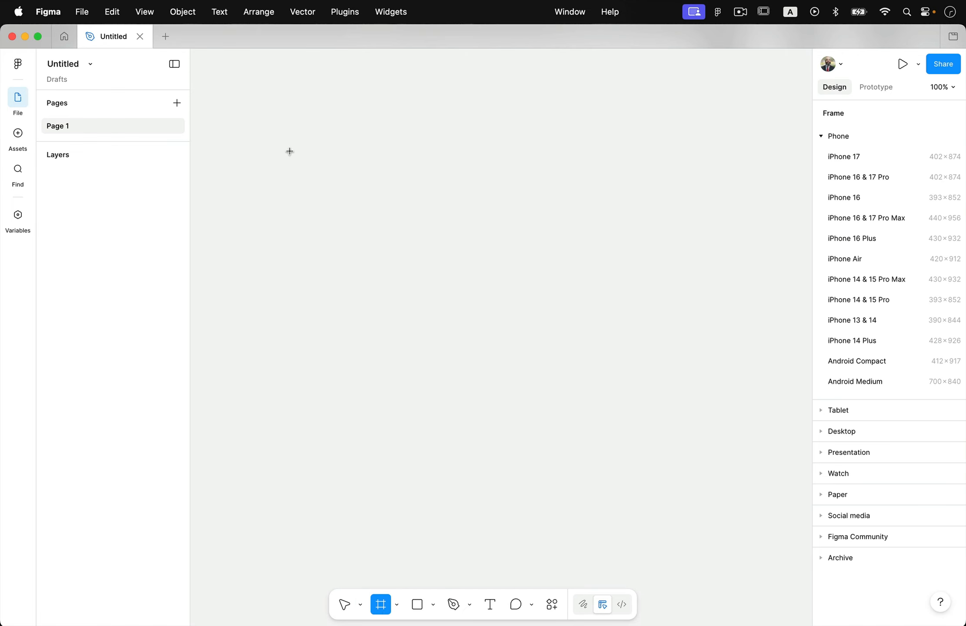
mouse_move(280, 125)
left_mouse_down()
mouse_move(309, 233)
mouse_move(386, 435)
left_mouse_up()
left_click_drag(409, 479, 458, 461)
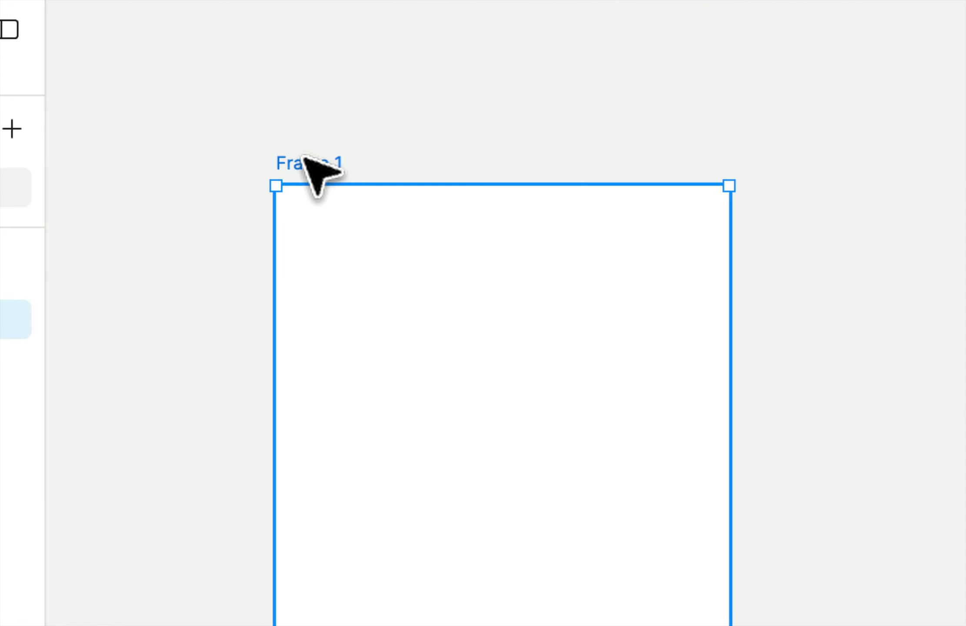
Step: Rename the new frame to "Light Mode"
double_click(292, 116)
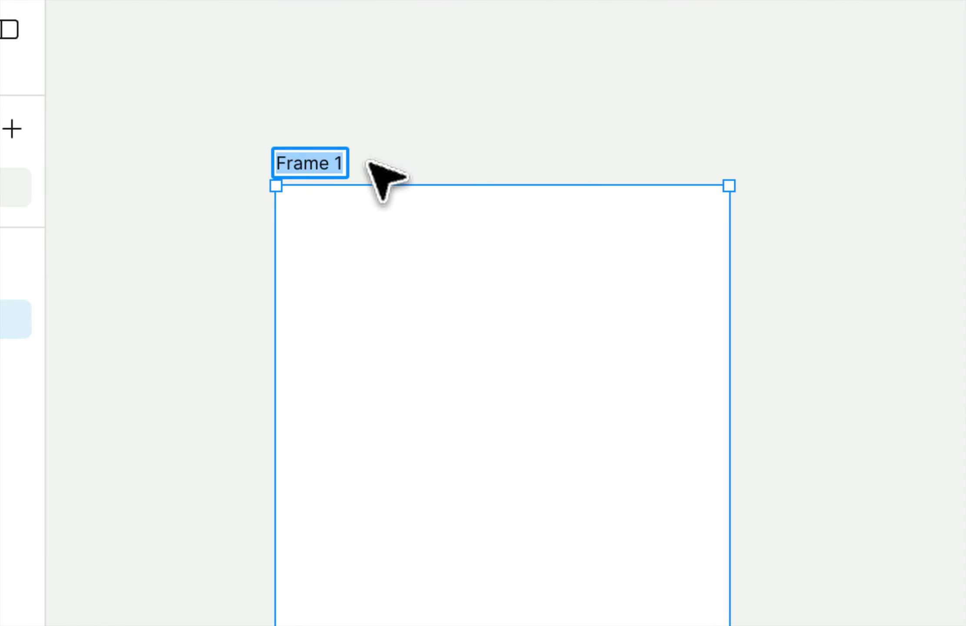
type("Light Mode")
key("Return")
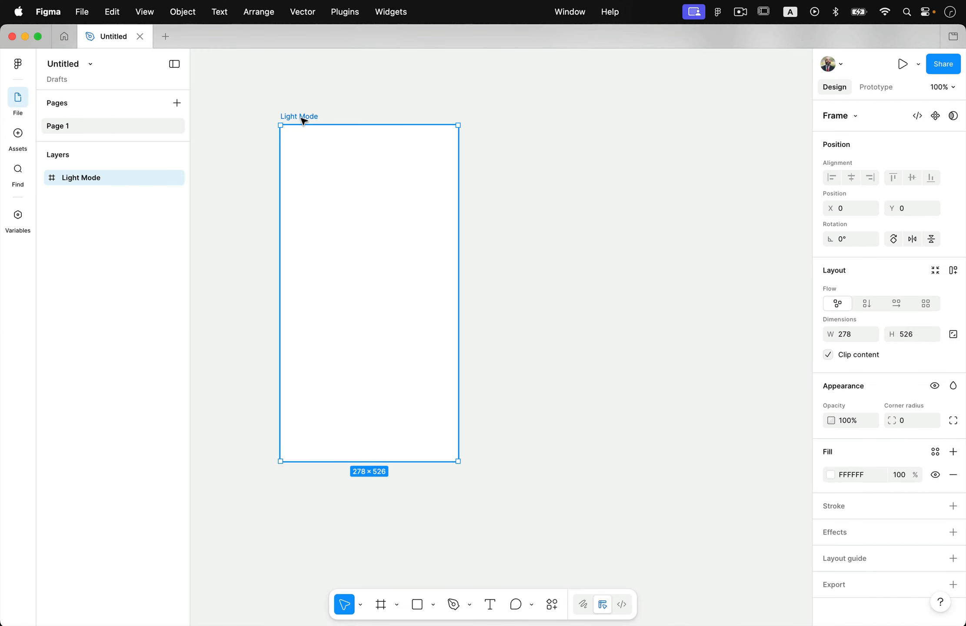
Step: Duplicate the Light Mode frame beside the original and name the copy "Dark Mode"
key("super+d")
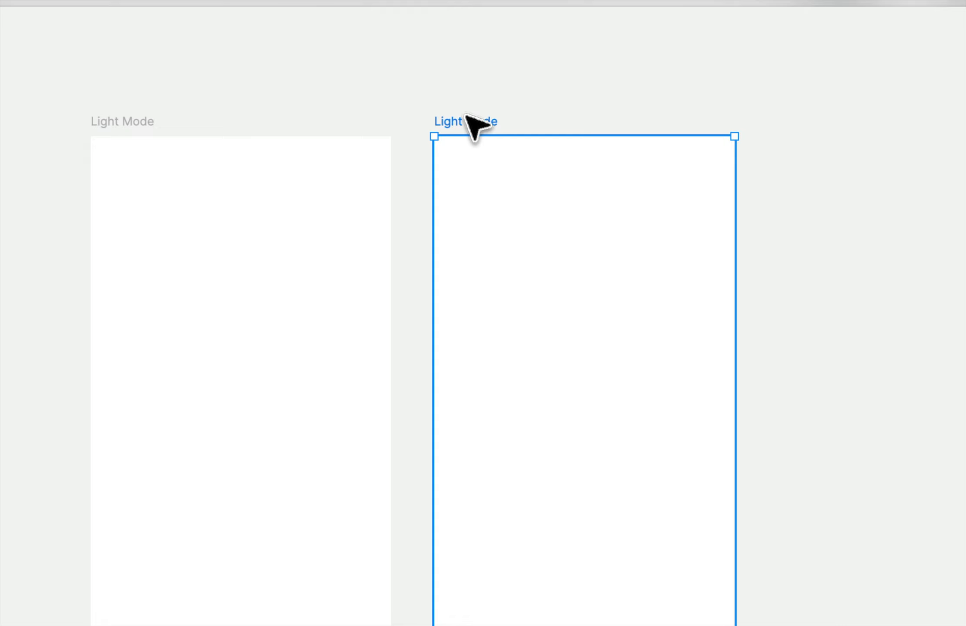
double_click(467, 120)
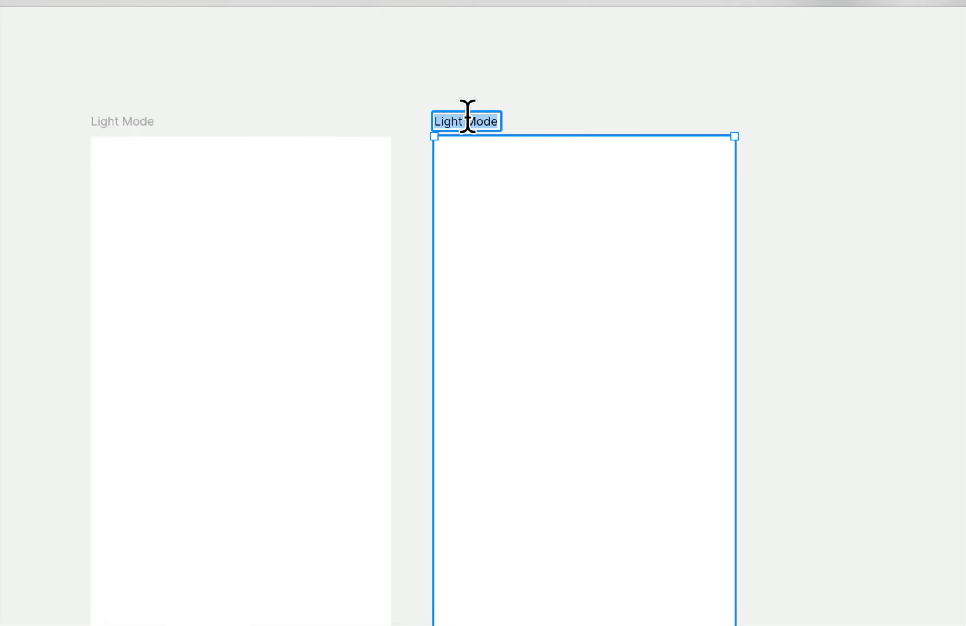
double_click(457, 120)
type("Dark")
key("Return")
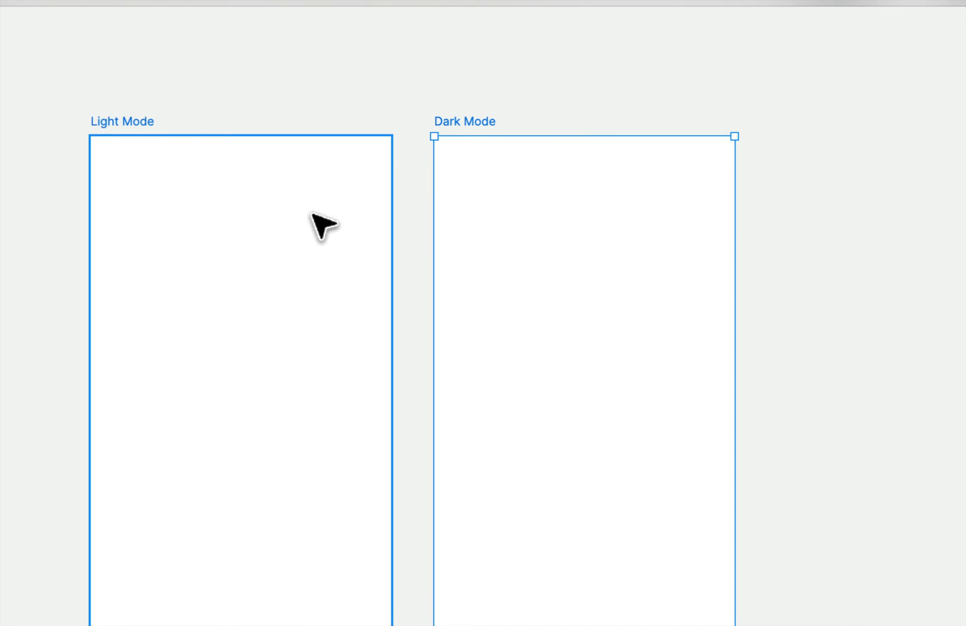
left_click(392, 54)
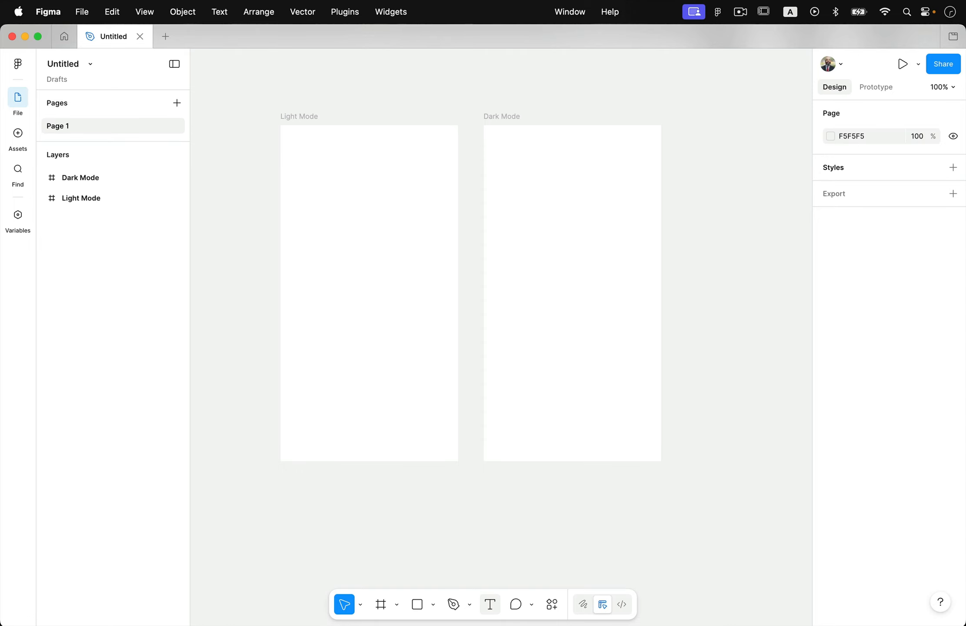
Step: Add the text "Example Headline" in the upper part of the Light Mode frame
left_click(489, 604)
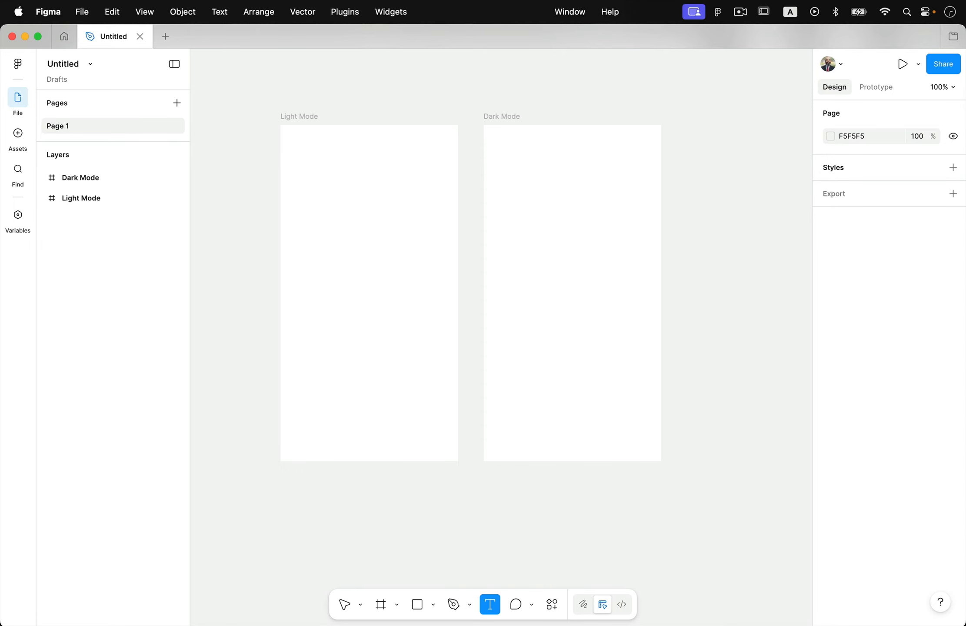
left_click(299, 209)
type("Ex")
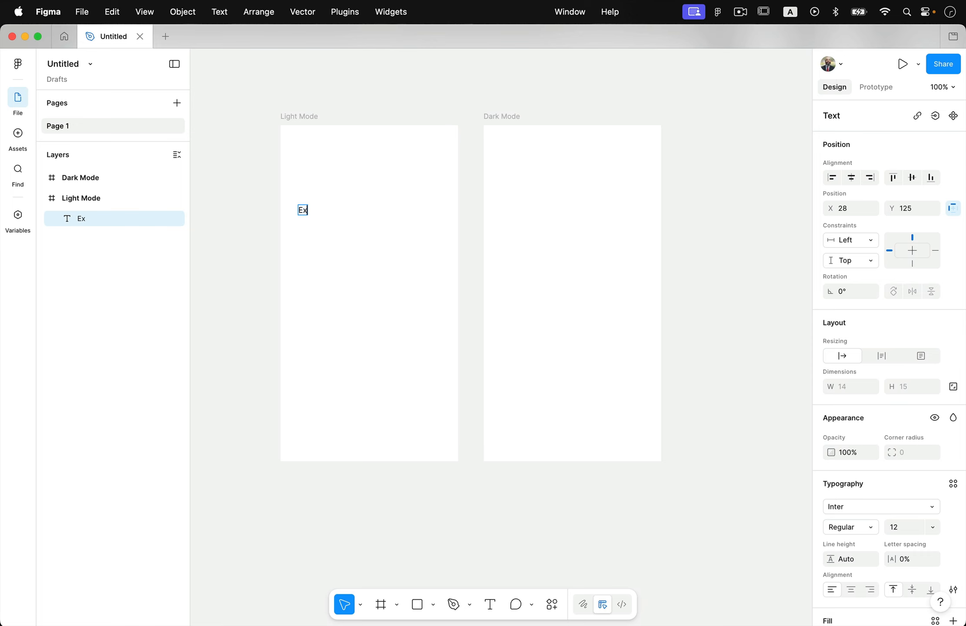
type("ample Headline")
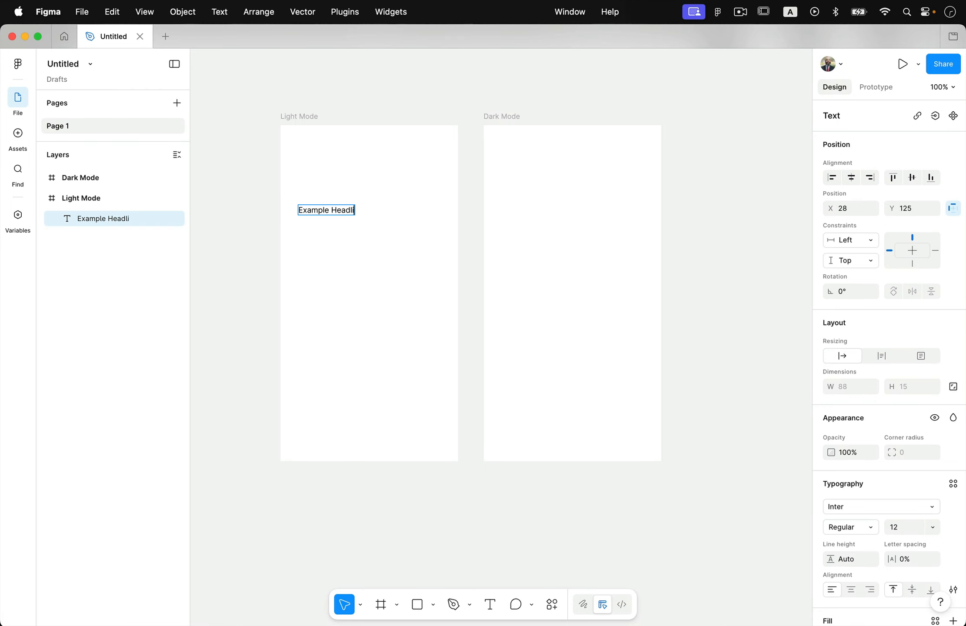
Step: Format the whole "Example Headline" text as Bold with font size 24
key("super+a")
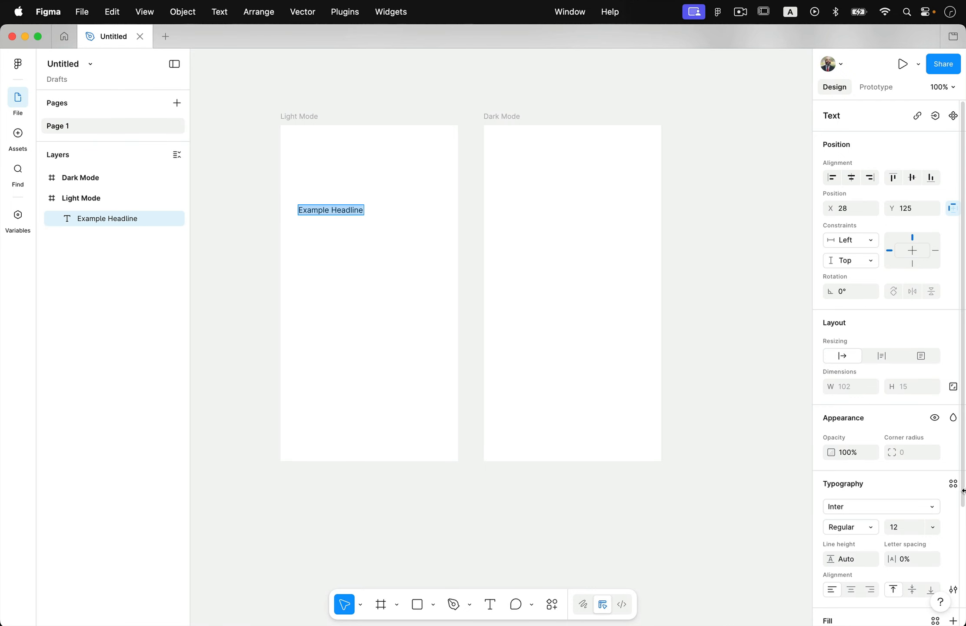
scroll(958, 583, "down", 1)
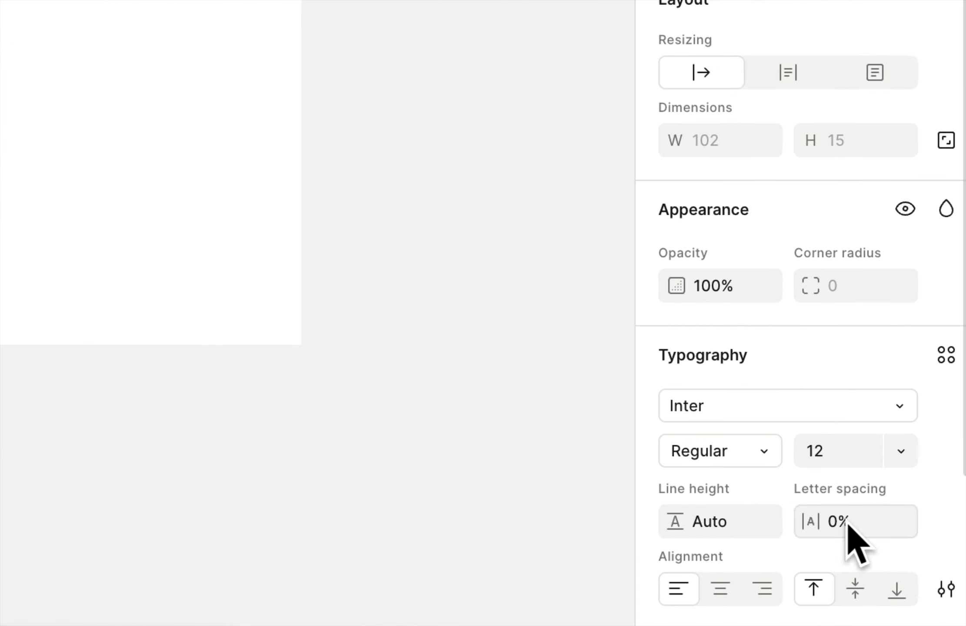
left_click(867, 516)
left_click(775, 549)
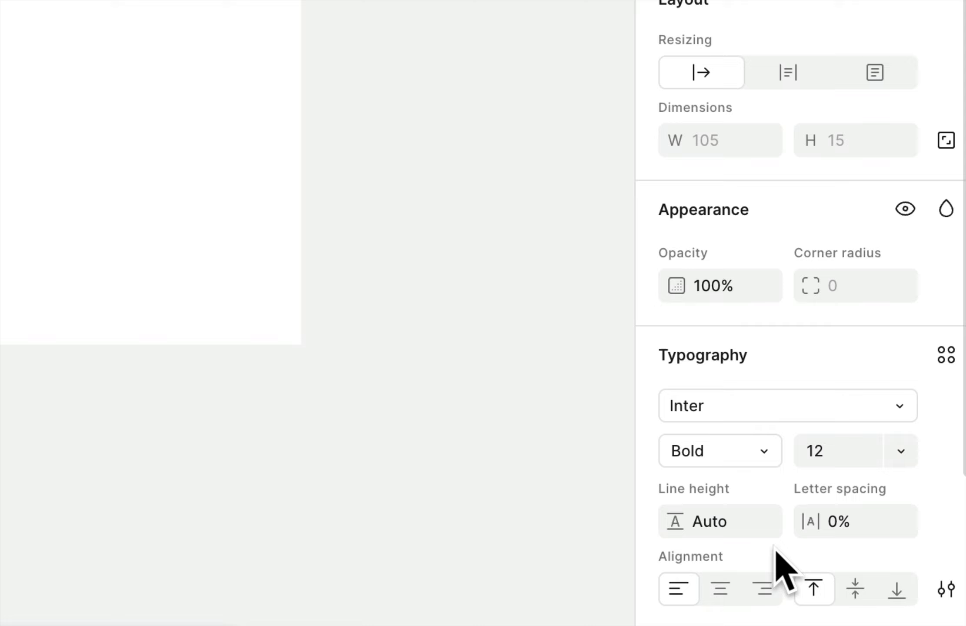
left_click(896, 449)
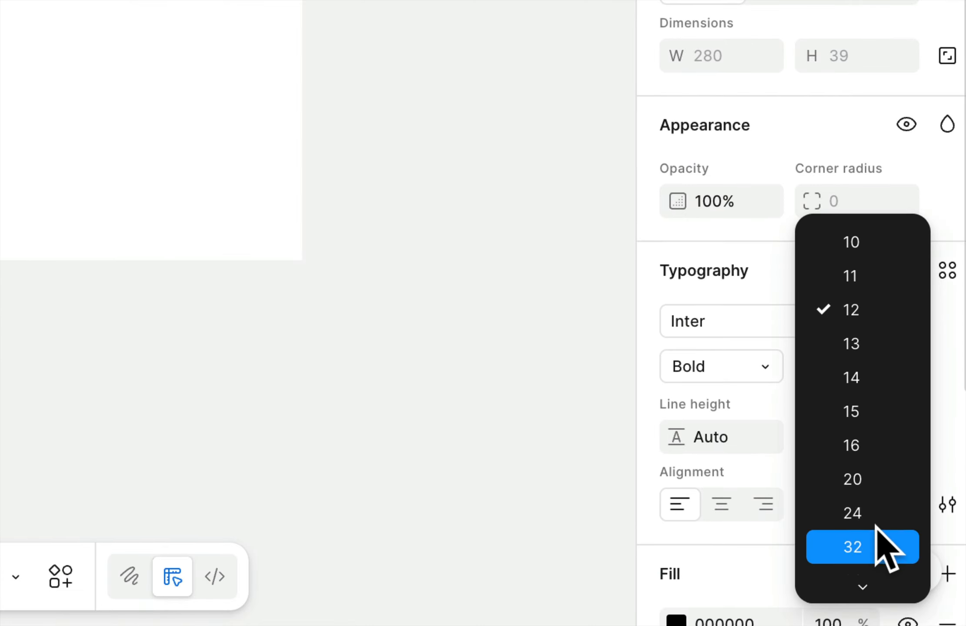
left_click(884, 524)
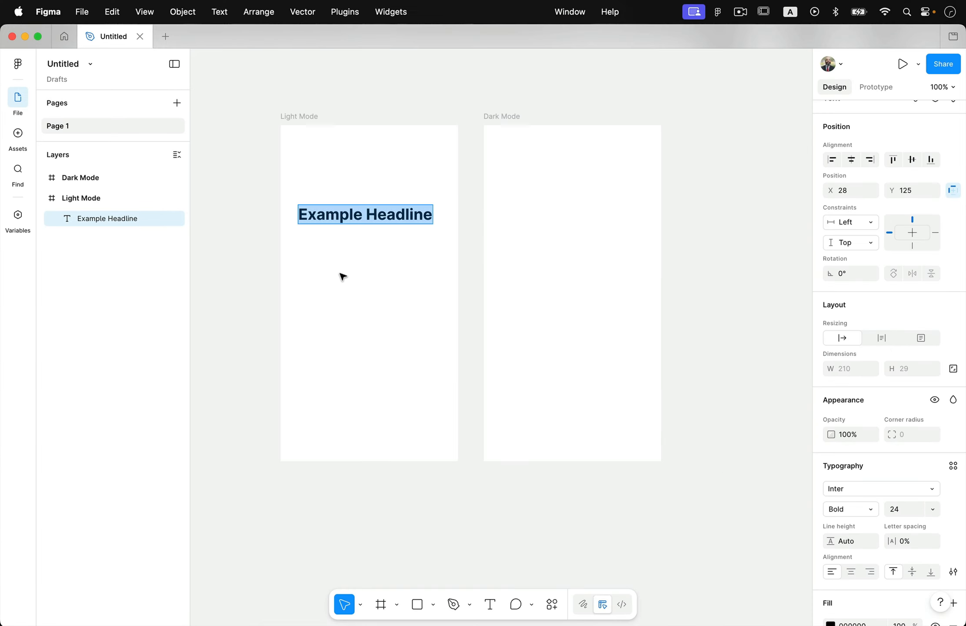
Step: Draw a text box about 202 × 150 below the headline and set its font to Regular, size 15
left_click(490, 604)
left_click_drag(300, 242, 429, 338)
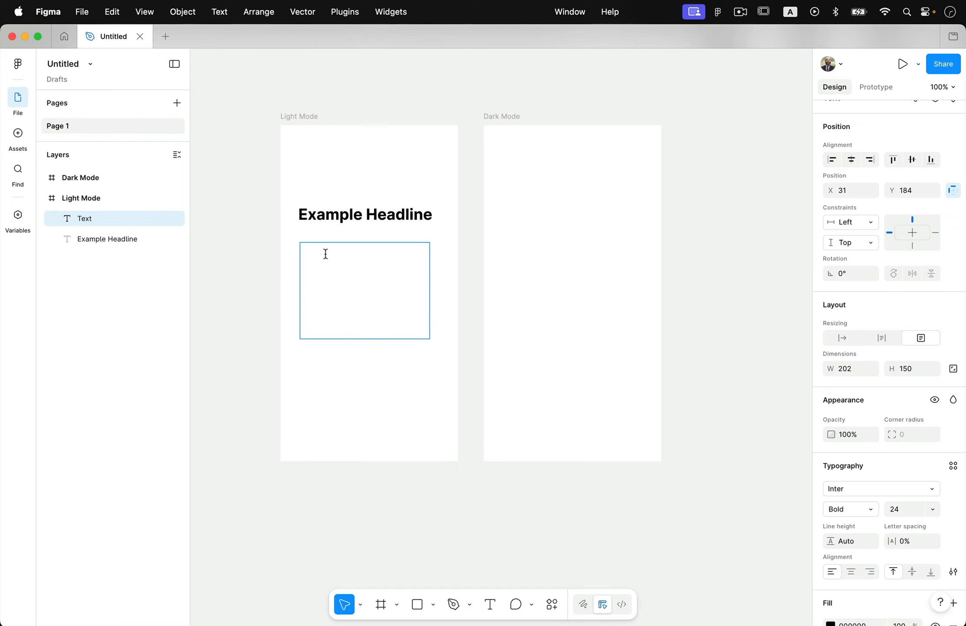
left_click(933, 510)
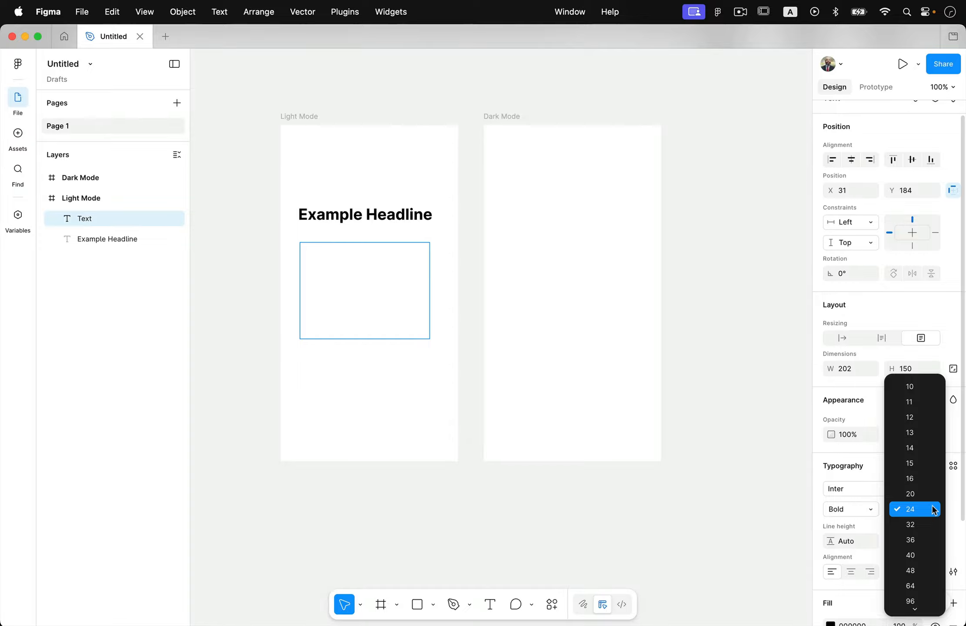
left_click(934, 477)
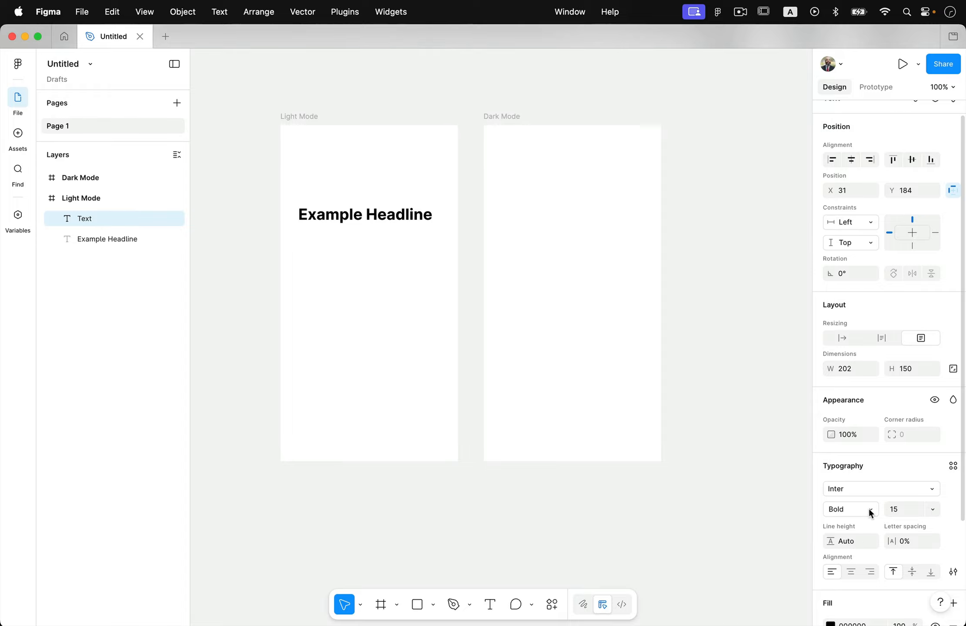
left_click(872, 510)
left_click(876, 462)
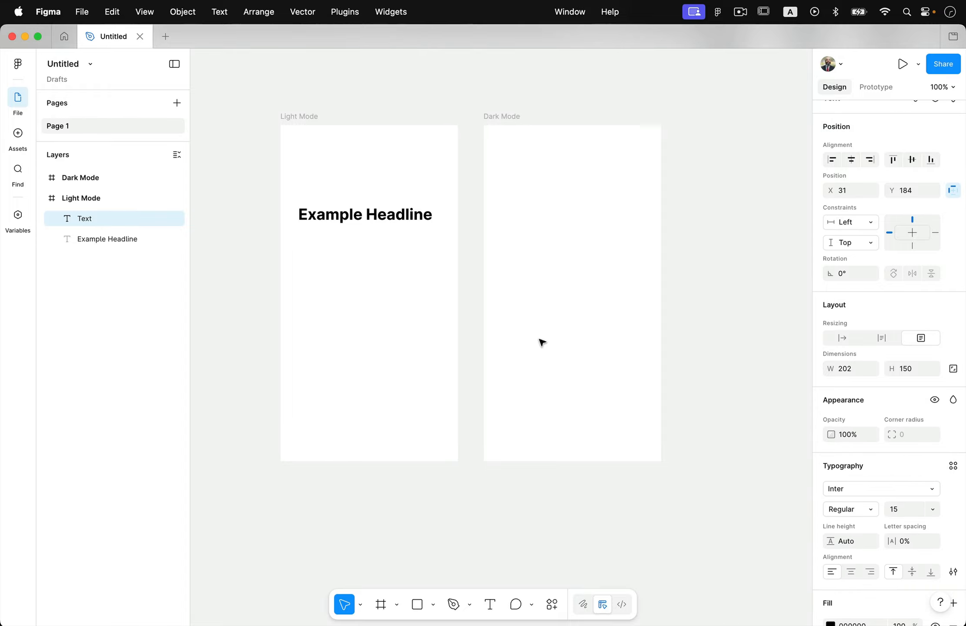
Step: Fill the text box below the headline with about eight lines of random placeholder text
type("apsoifehjnqwlf kaushydpfoiaj dhfliaous fjklqjahwegp o;isdljkfnalksdjfh;")
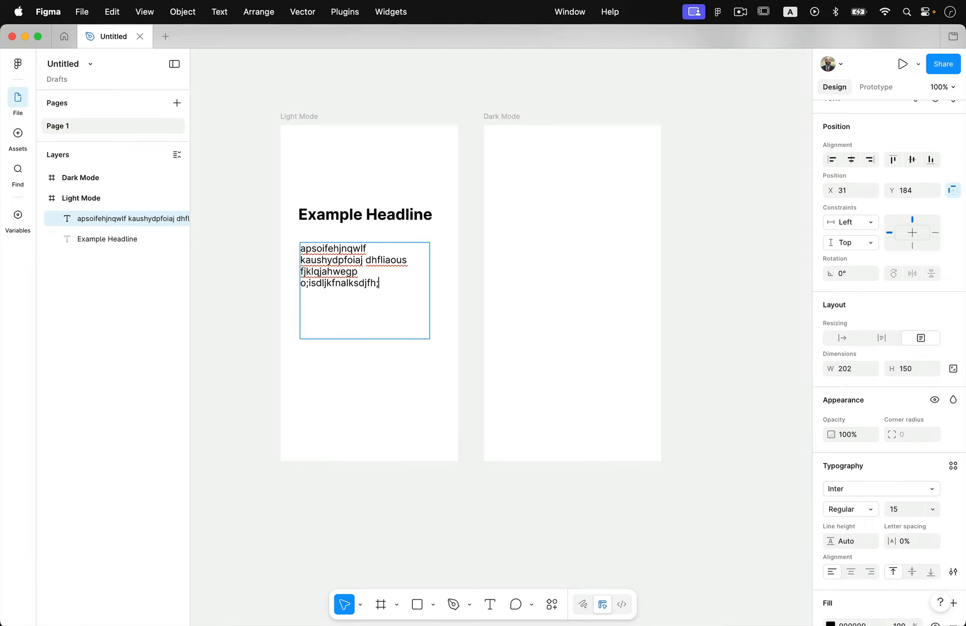
type("alksdjfh laksdfjlansjbdflhaisdjkfnaljskdfljksdhf paoisdjfa lksdfh ")
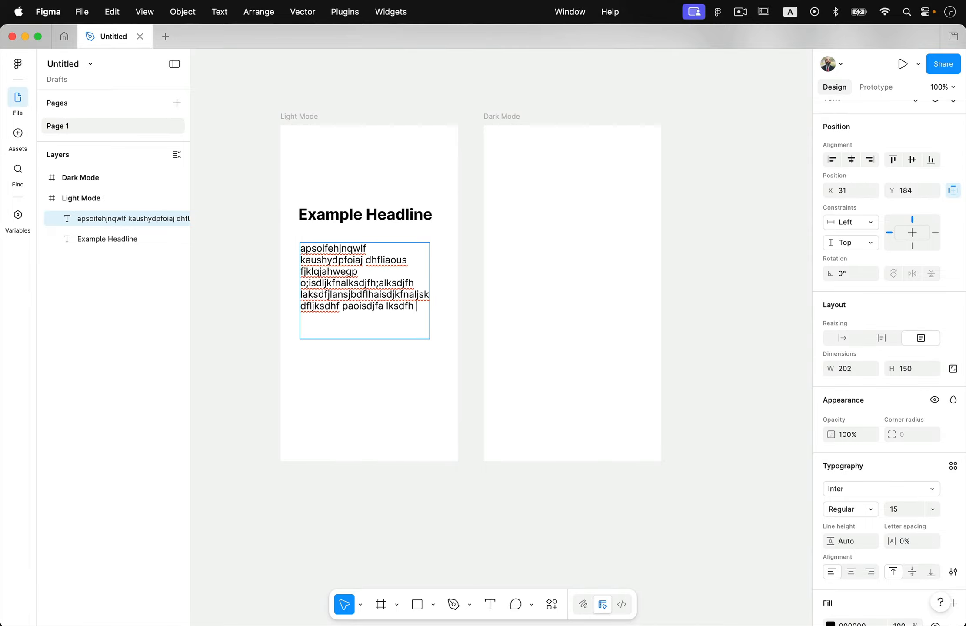
type("a;lksdjhf laksdhu falkdsjh falksj dhiu u")
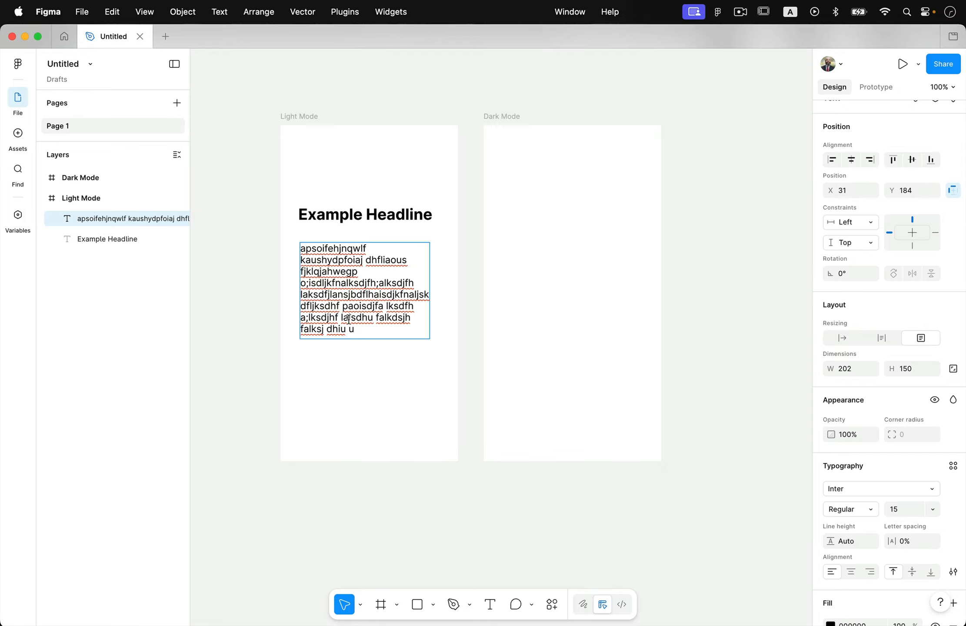
key("Escape")
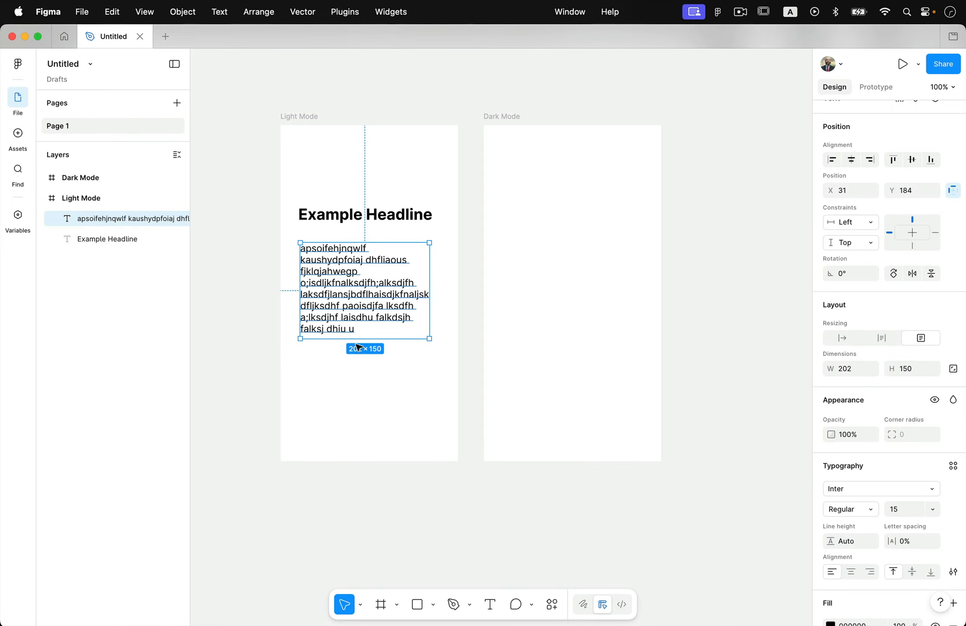
left_click(361, 185)
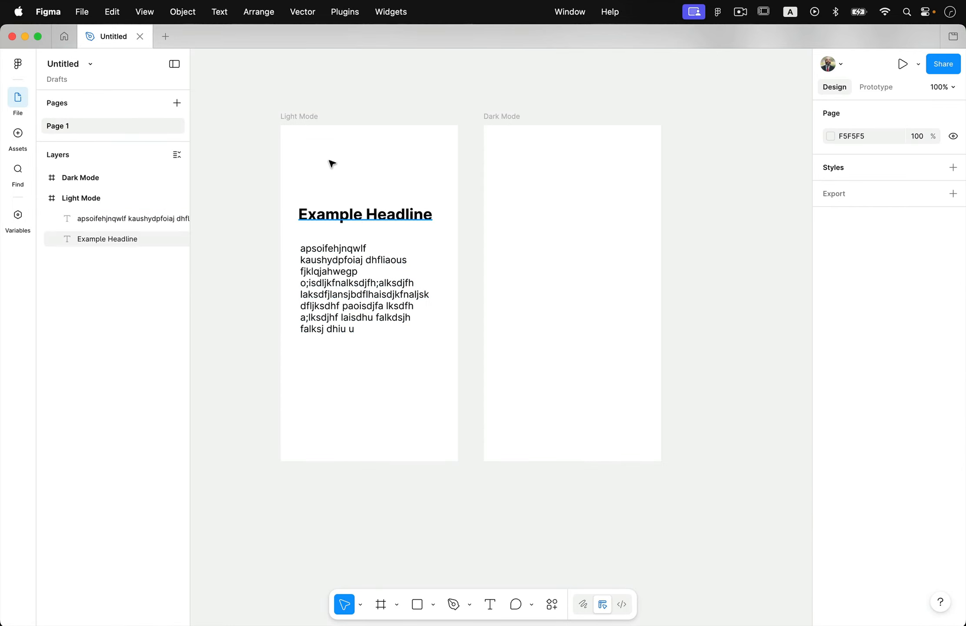
Step: Change the Dark Mode frame's fill to the dark grey 252525
scroll(339, 142, "up", 3)
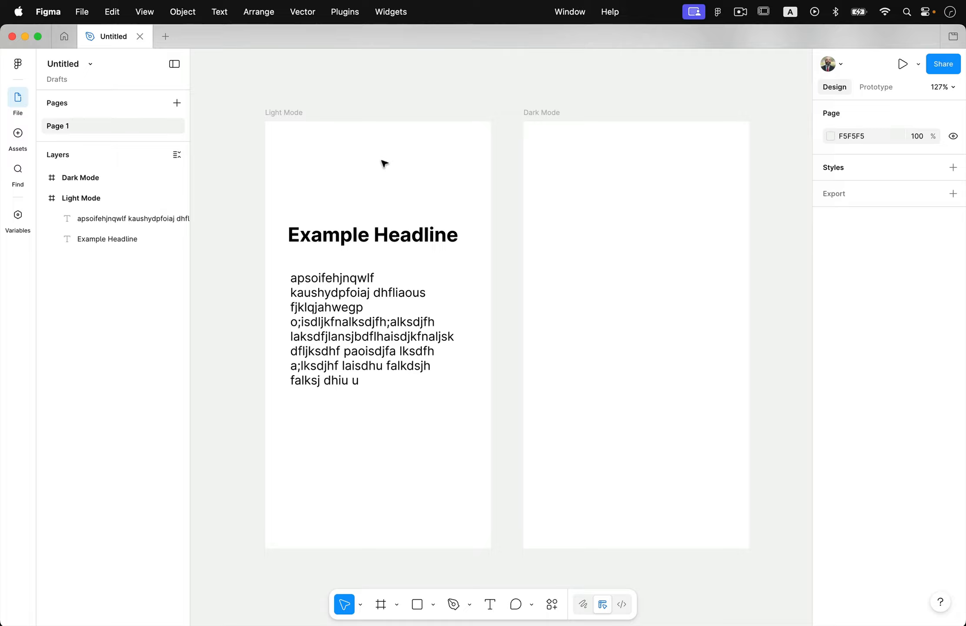
left_click(558, 113)
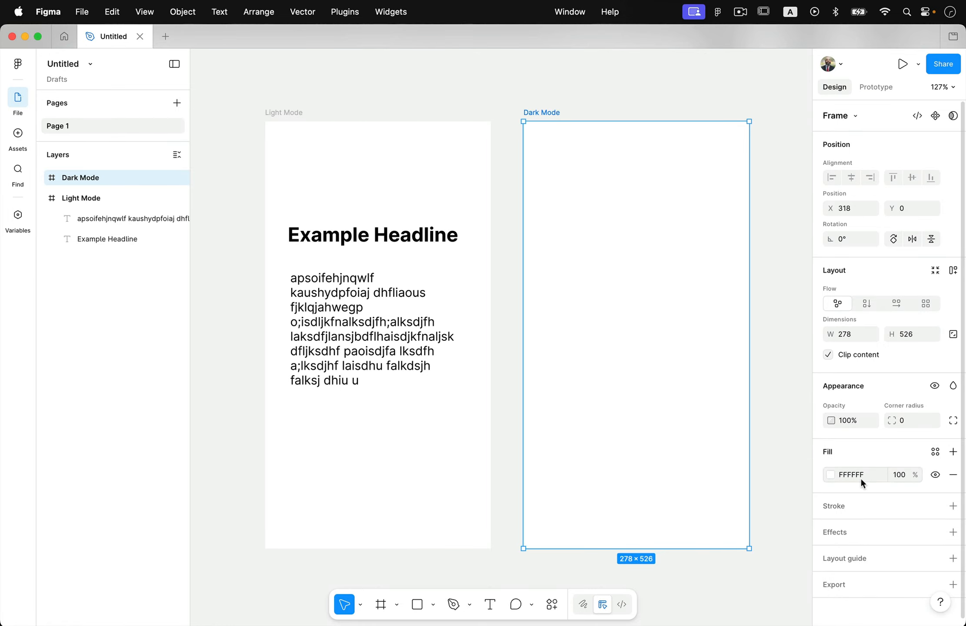
left_click(830, 474)
left_click_drag(704, 453, 665, 488)
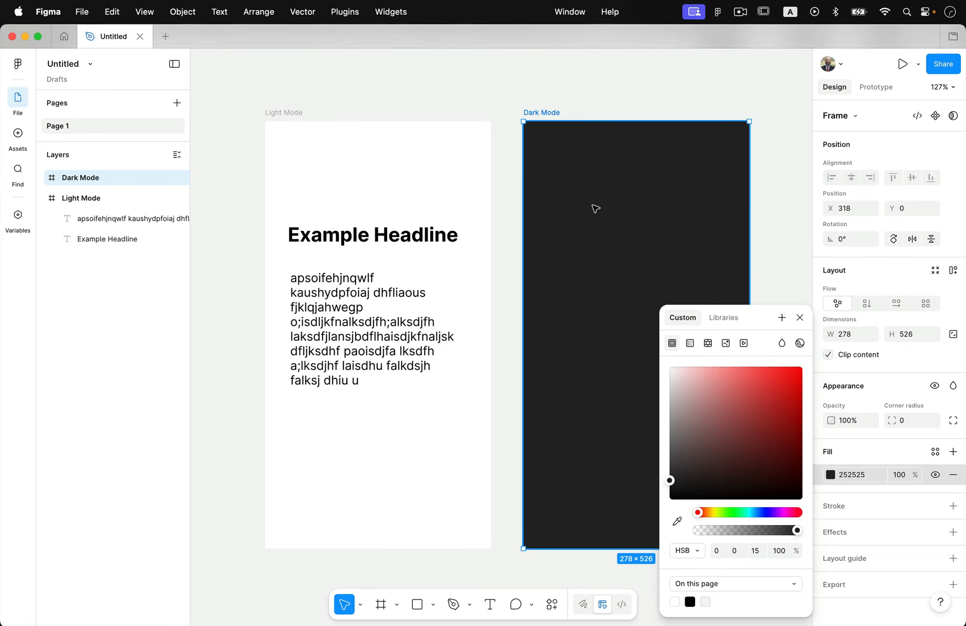
left_click(626, 112)
Step: Copy the headline and body text into the Dark Mode frame and set the copies' fill to FCFCFC
left_click_drag(317, 203, 593, 350)
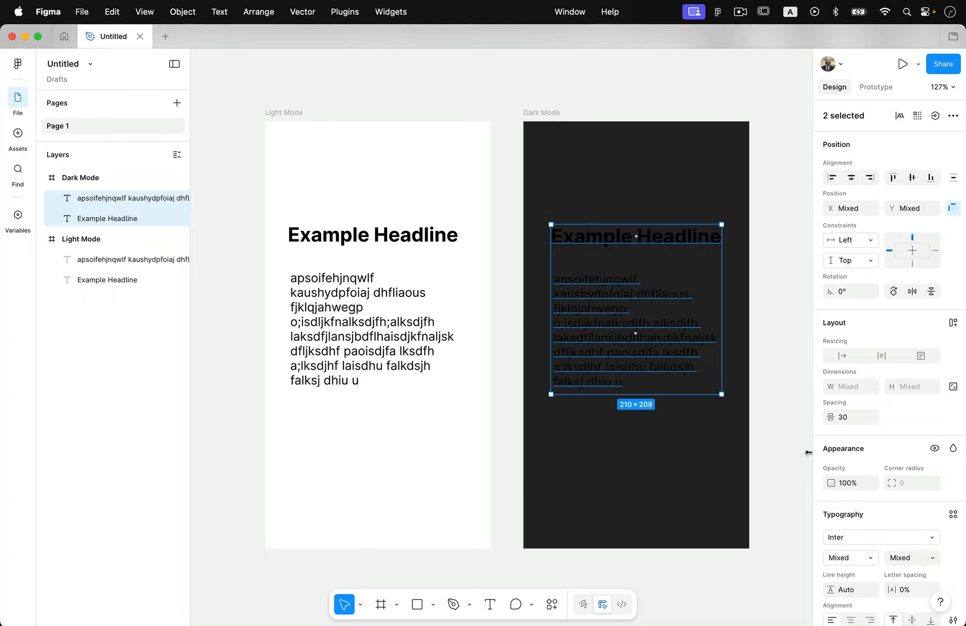
scroll(874, 533, "down", 5)
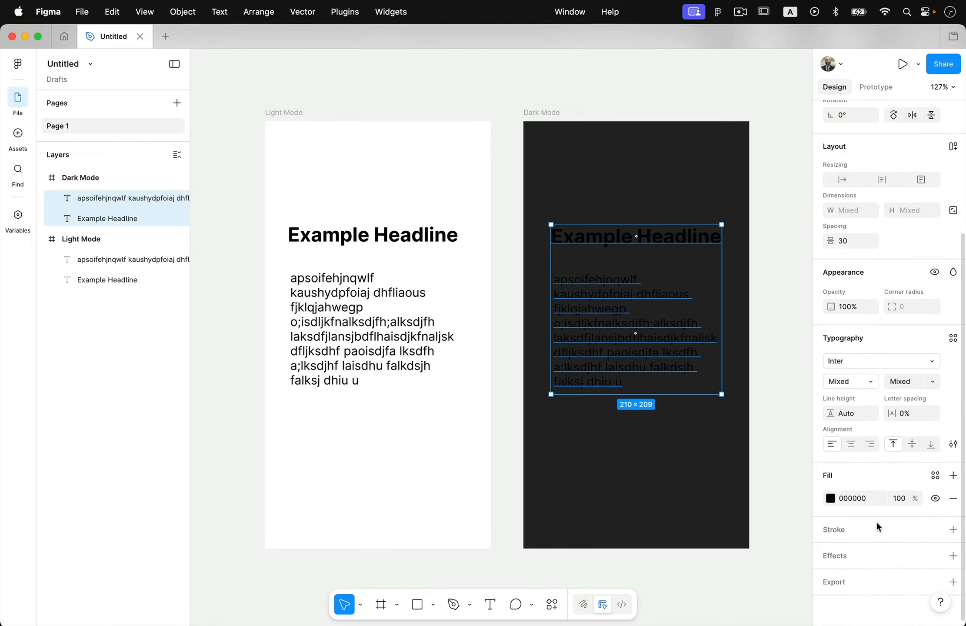
left_click(831, 499)
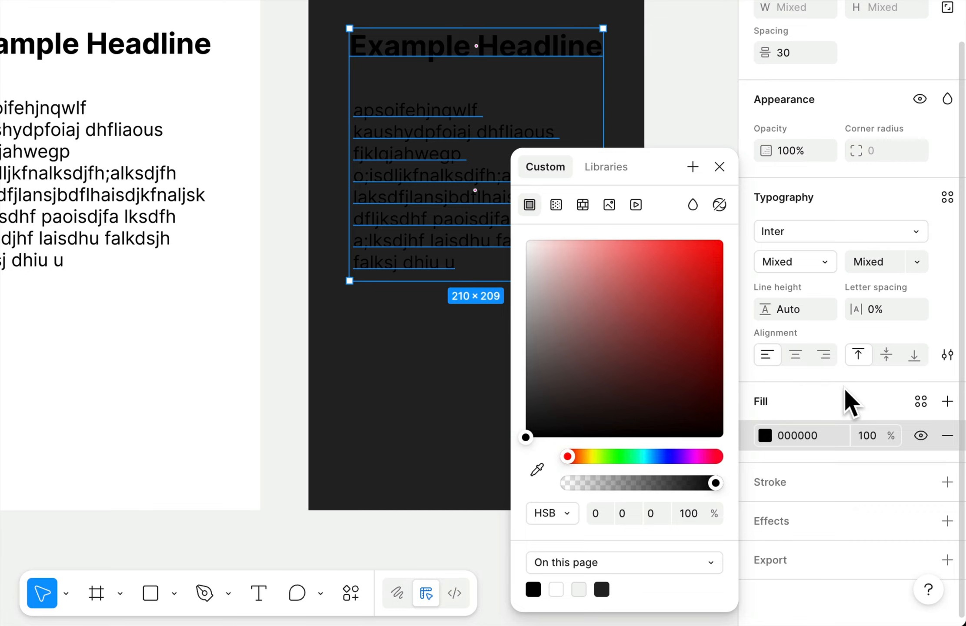
left_click_drag(561, 292, 517, 244)
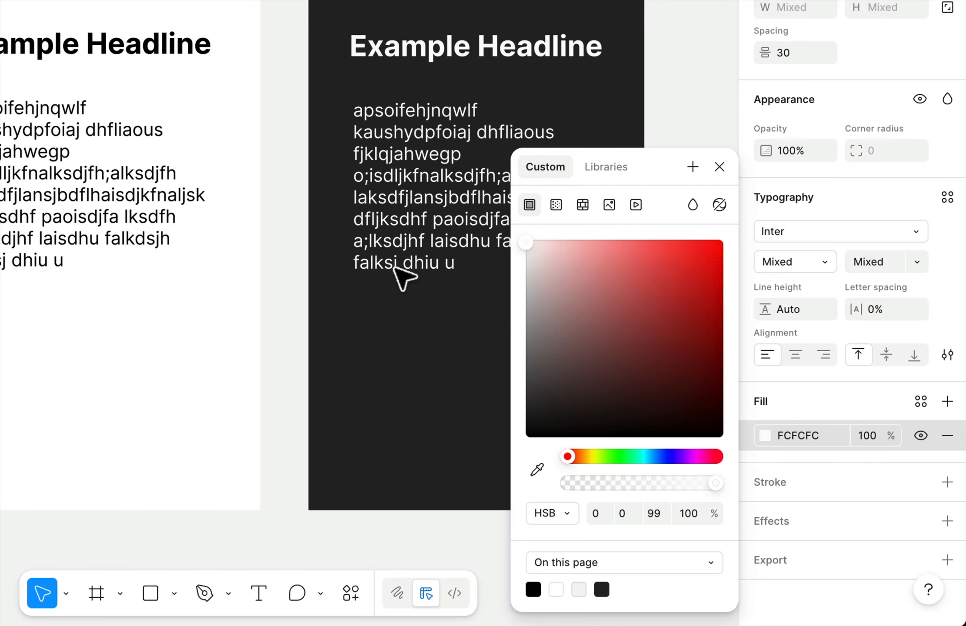
left_click(294, 148)
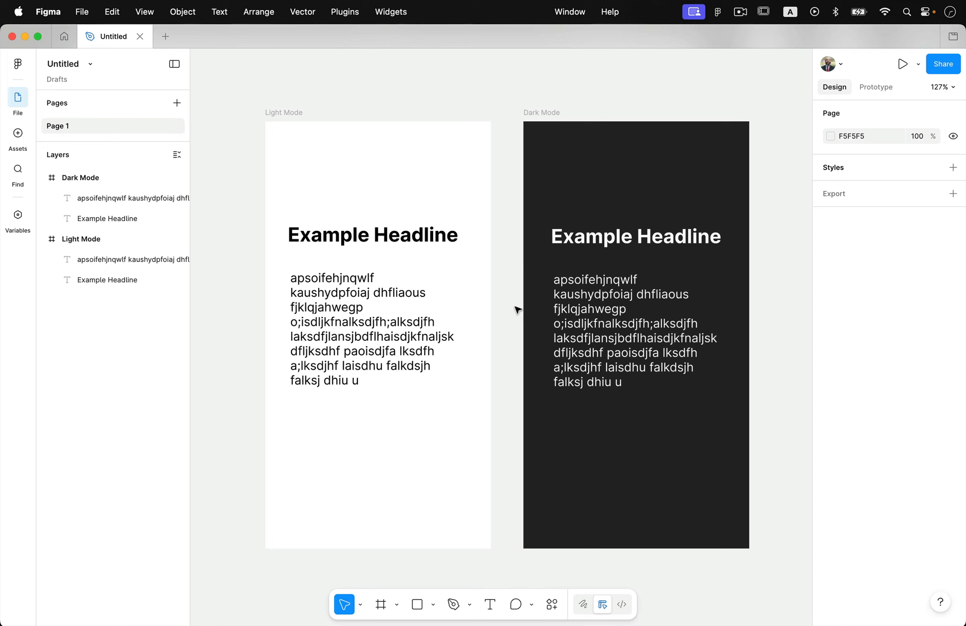
Step: Undo the recolouring and the copying of the two texts in the Dark Mode frame
key("super+z")
key("super+z")
key("super+z")
key("super+z")
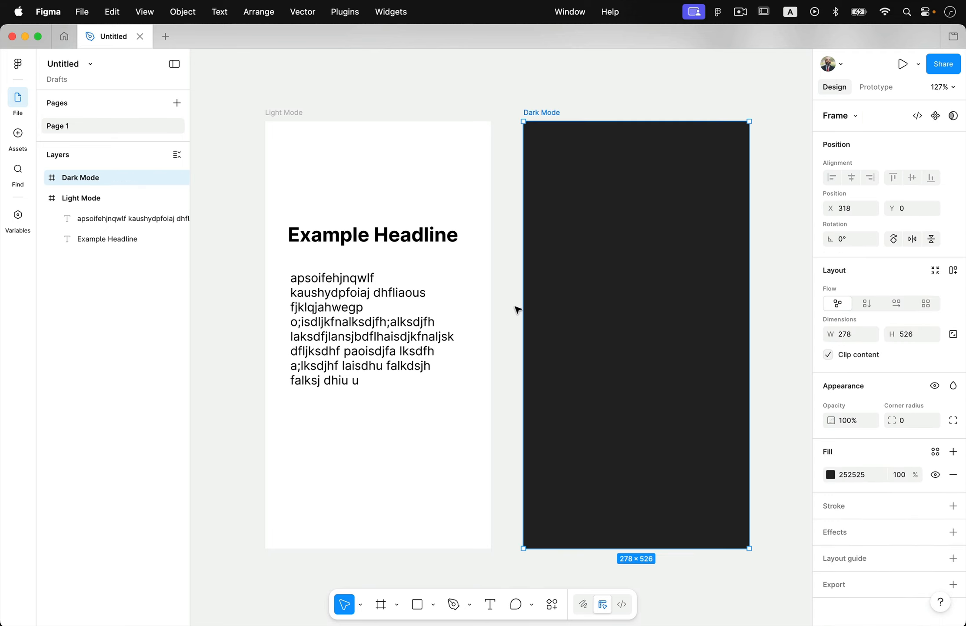
Step: Deselect the Dark Mode frame and create the file's first color variable
left_click(516, 309)
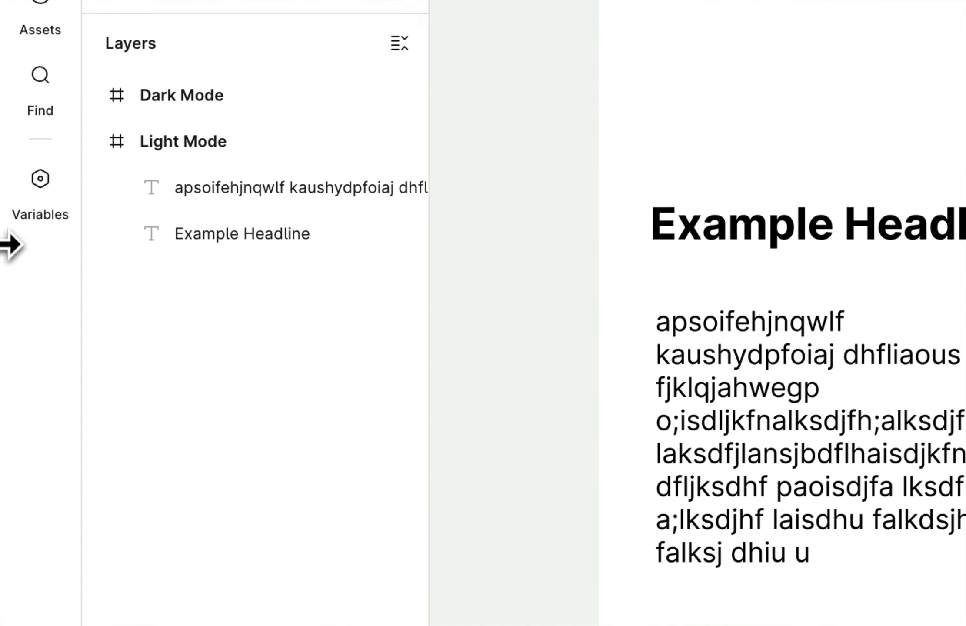
left_click(49, 181)
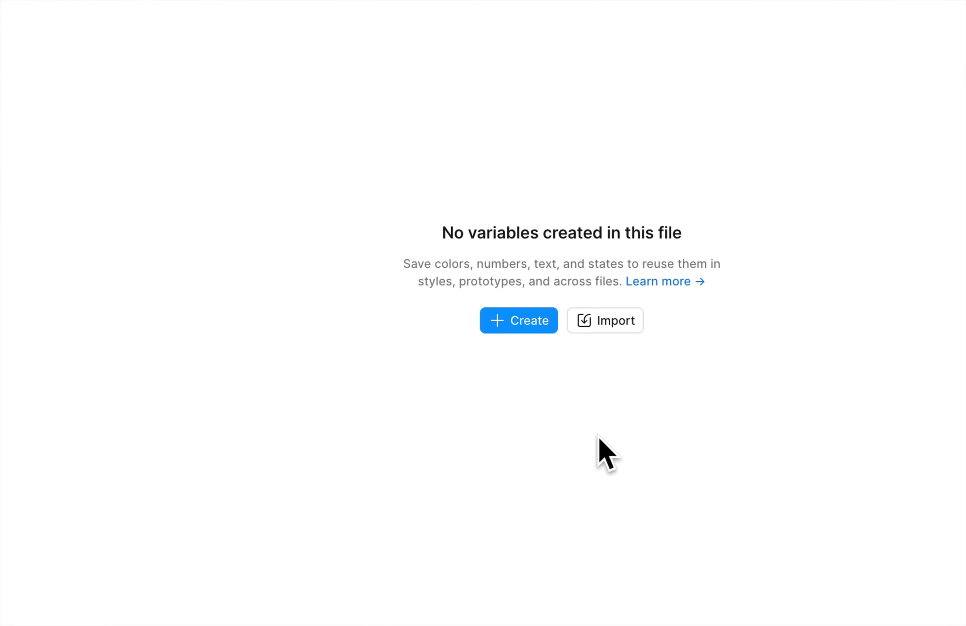
left_click(529, 321)
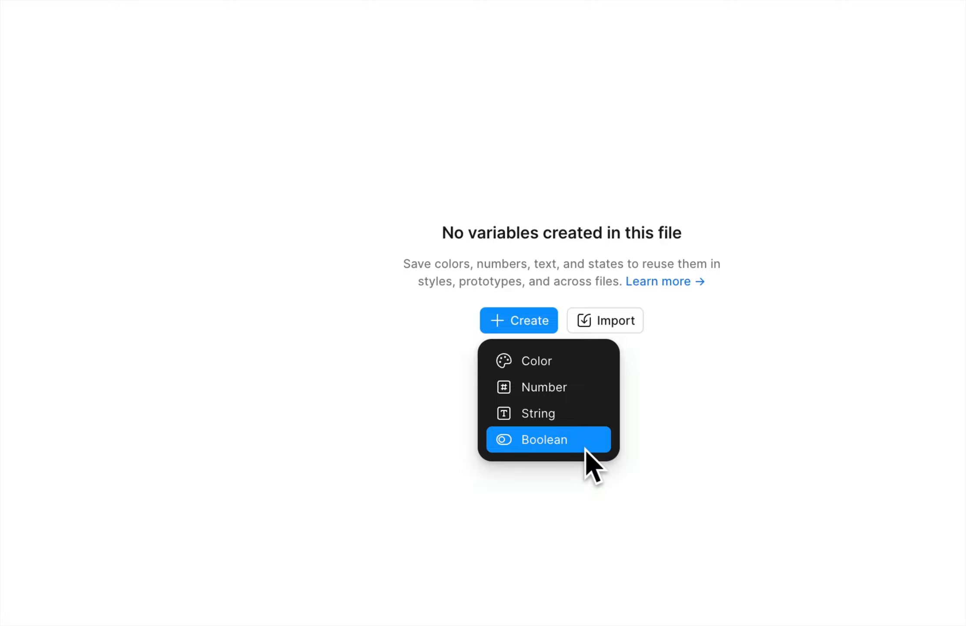
left_click(557, 360)
left_click(622, 281)
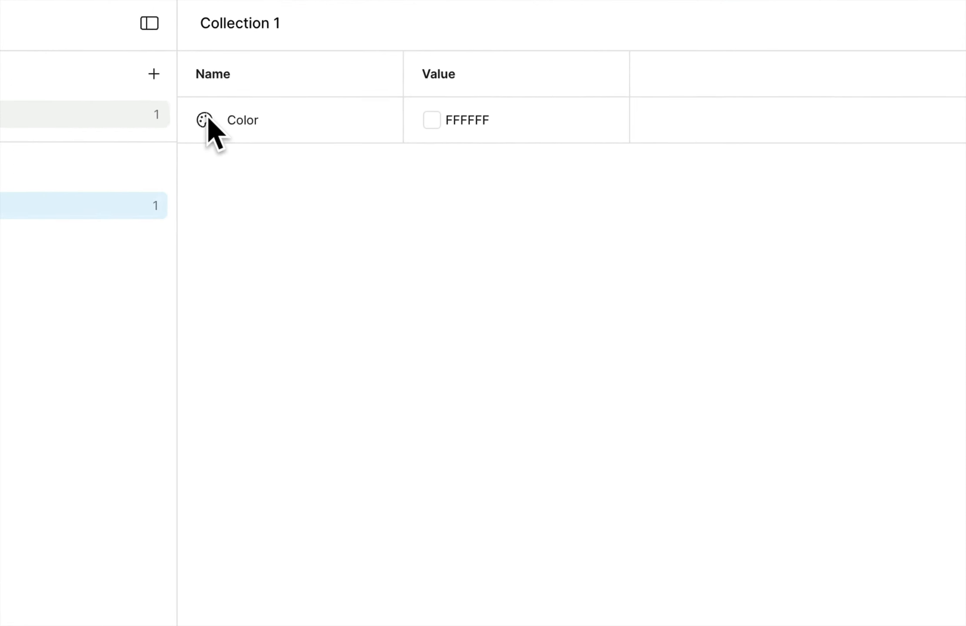
Step: Rename the new color variable as Background
double_click(246, 123)
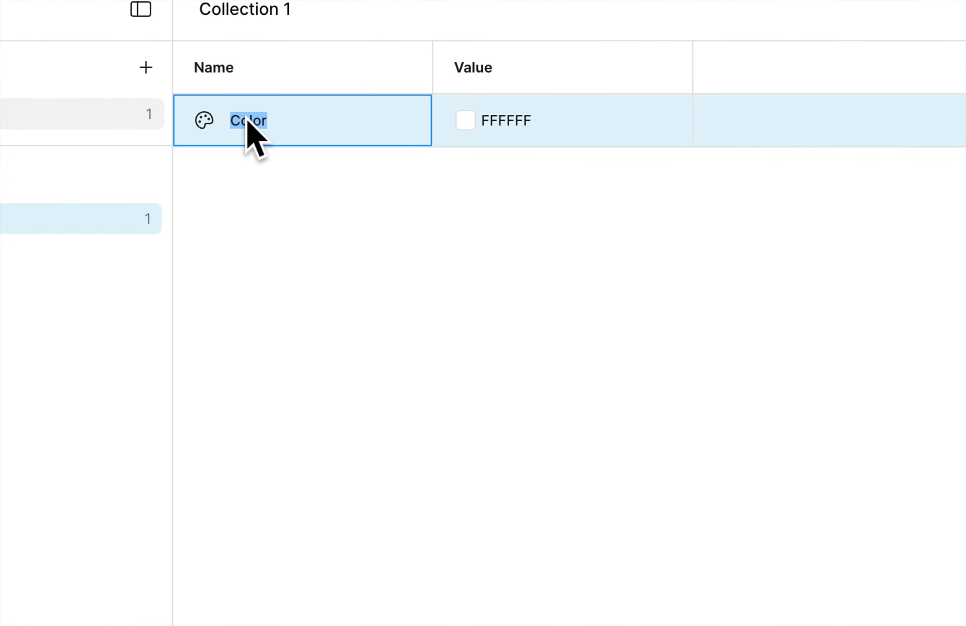
type("Color")
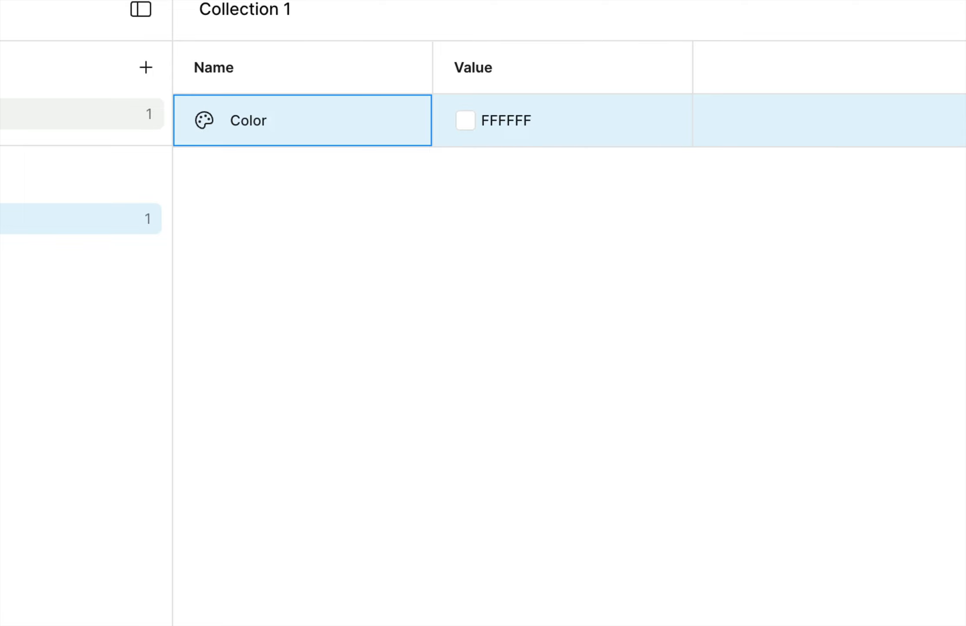
key("super+a")
type("Background")
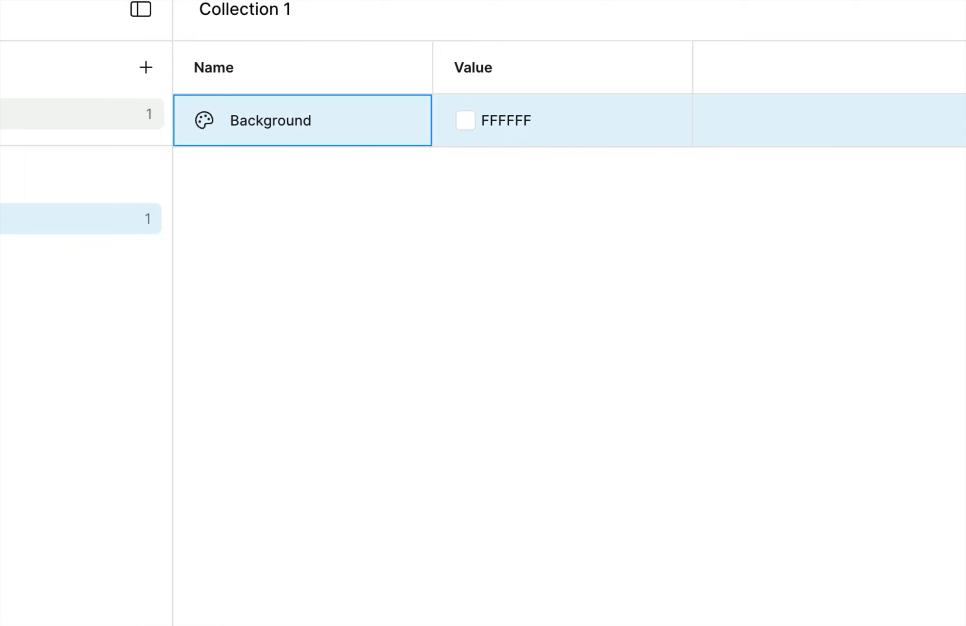
key("Return")
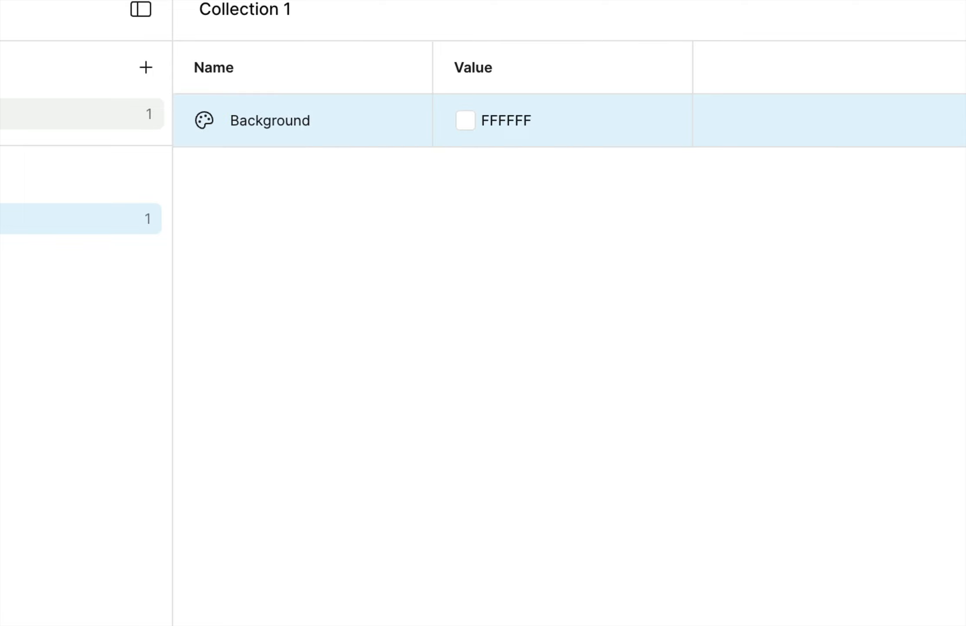
left_click(310, 179)
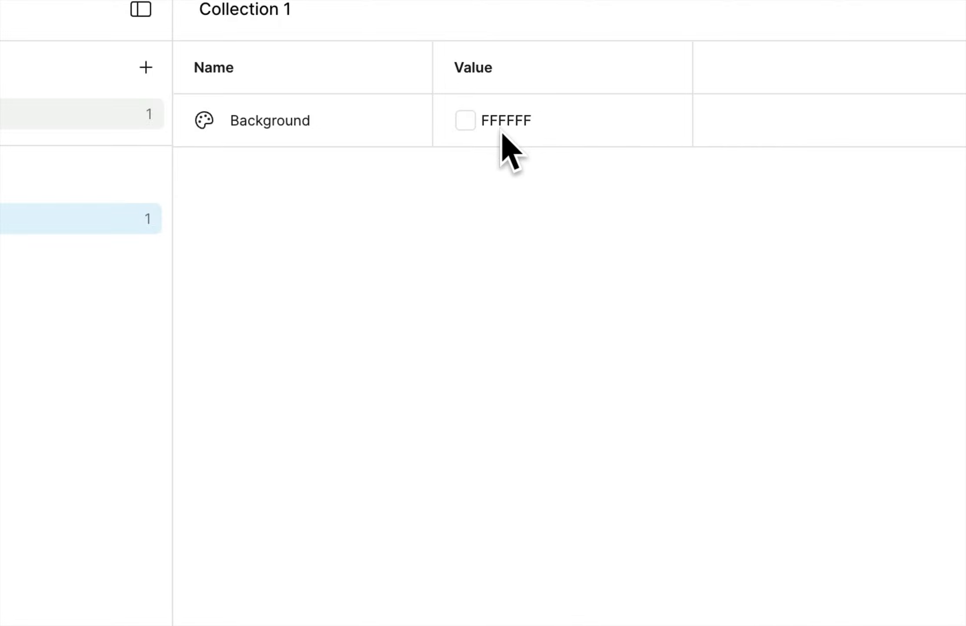
Step: Rename the variable collection's Value column as Color Mode
double_click(478, 67)
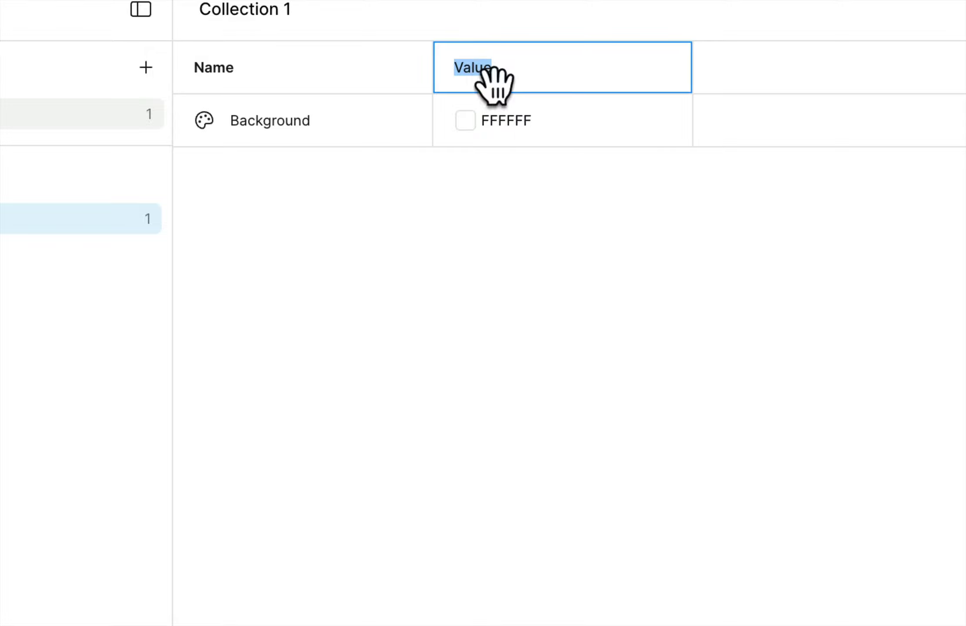
type("Color Mode")
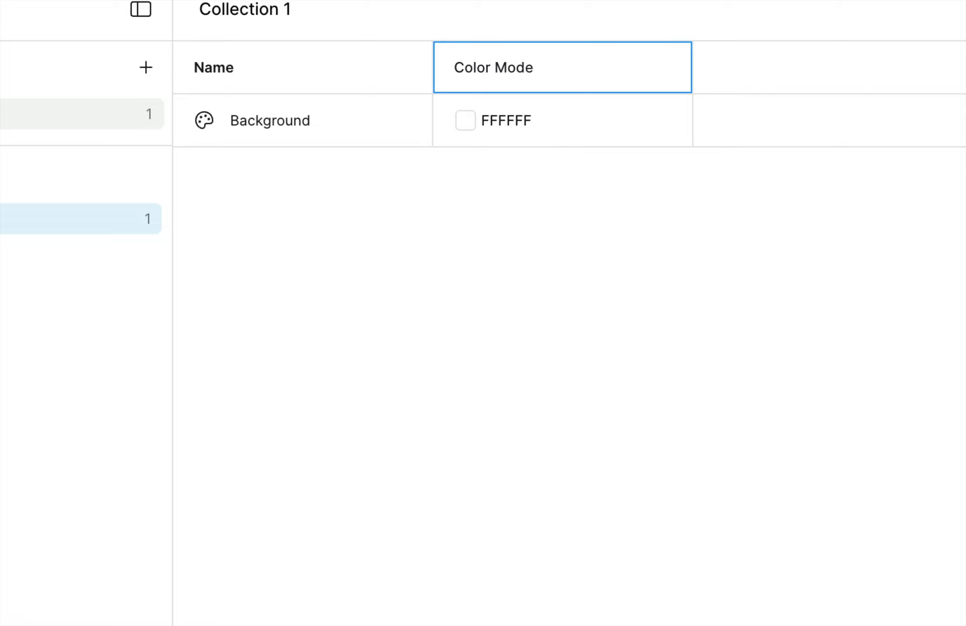
key("Return")
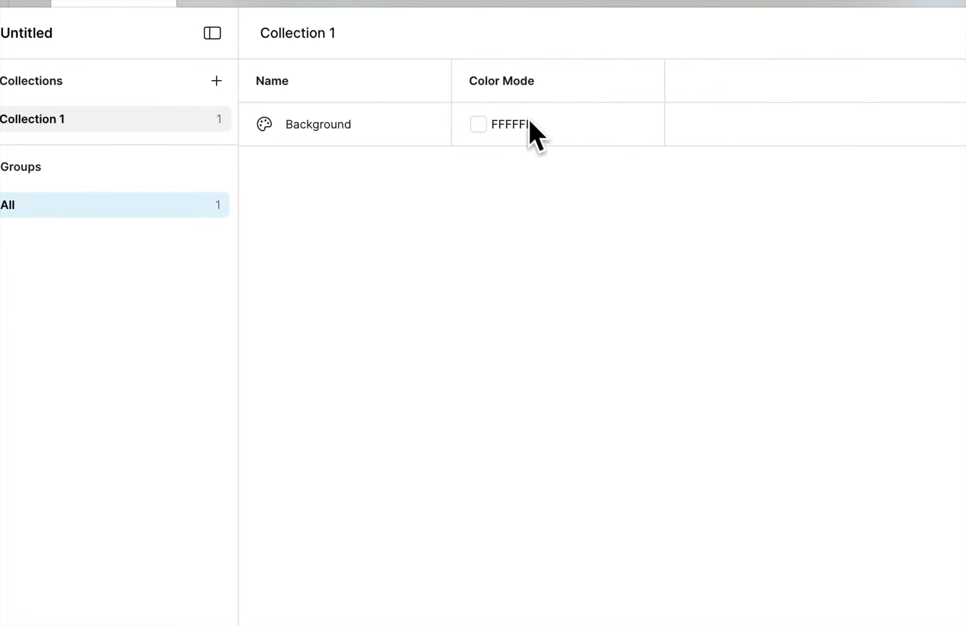
Step: Rename the collection's value column as Lite Color
double_click(511, 82)
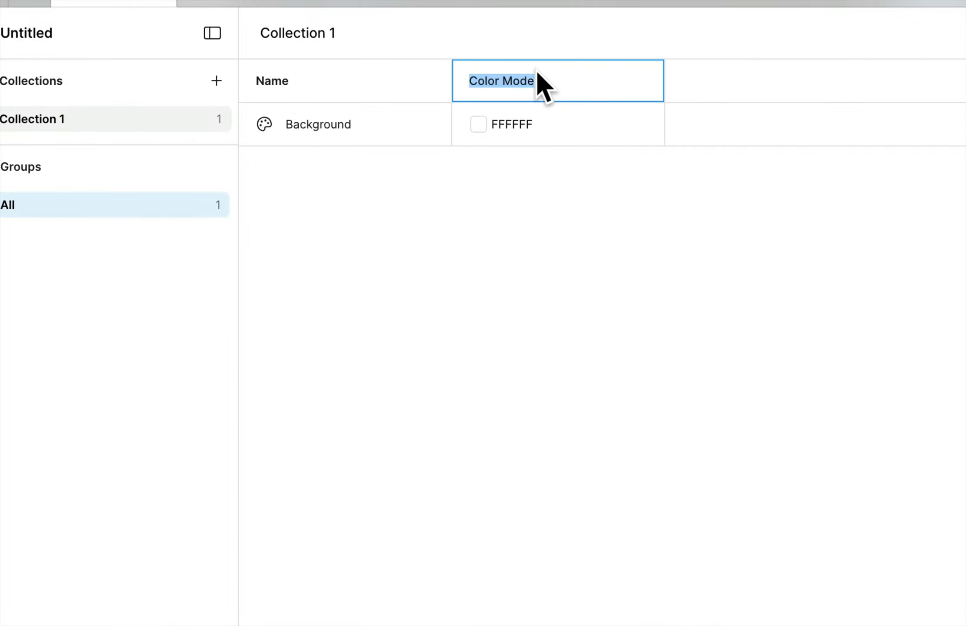
type("Lite ")
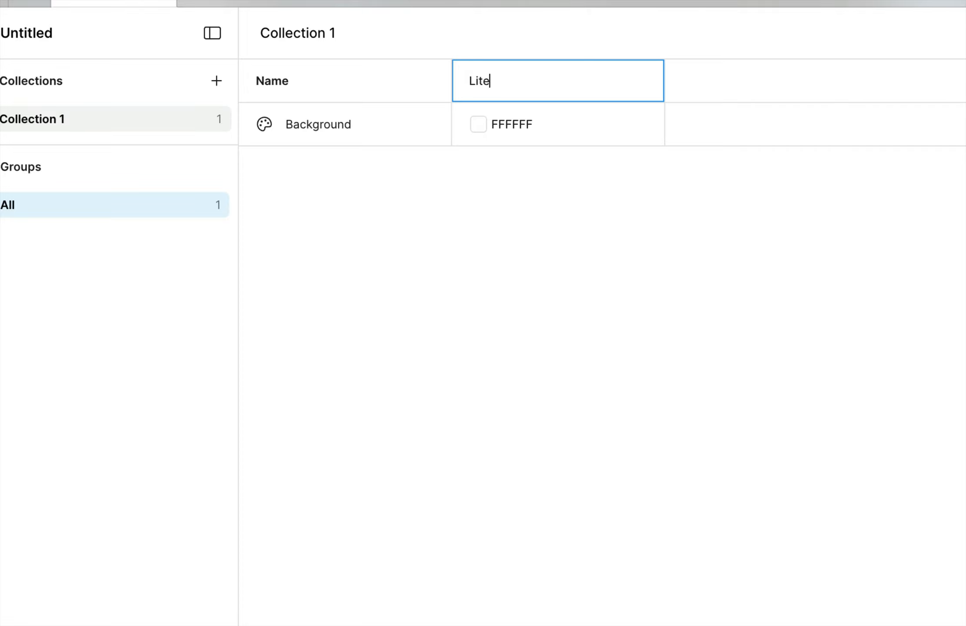
type("Color")
key("Return")
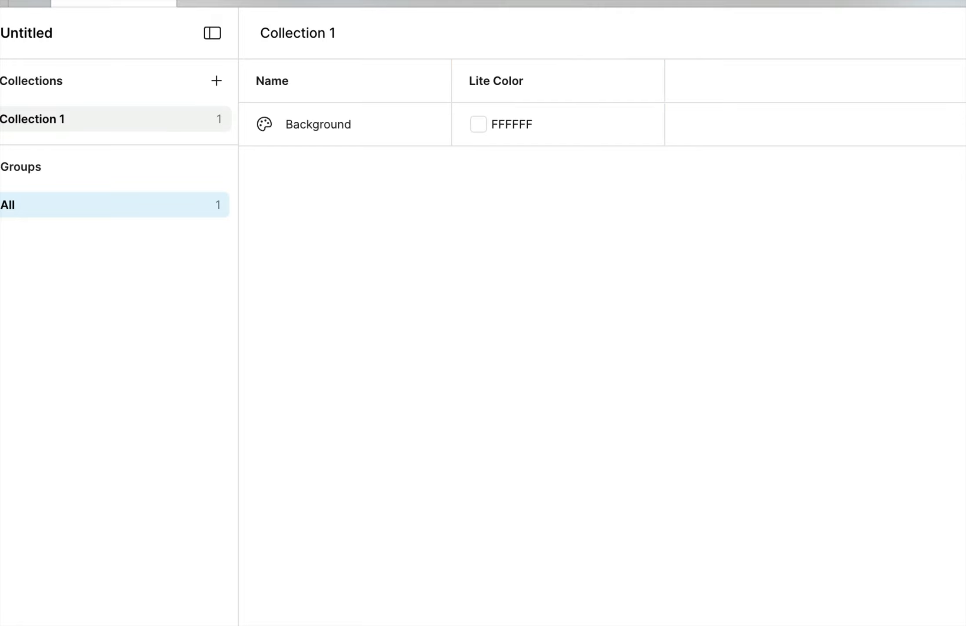
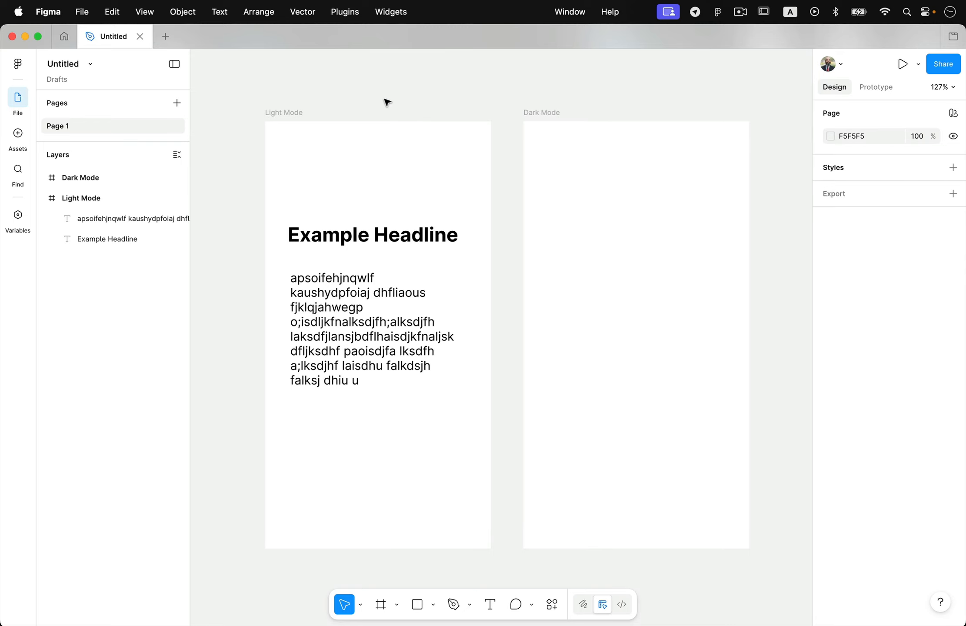
Step: Apply the Background color variable to the Light Mode frame's fill
left_click(308, 112)
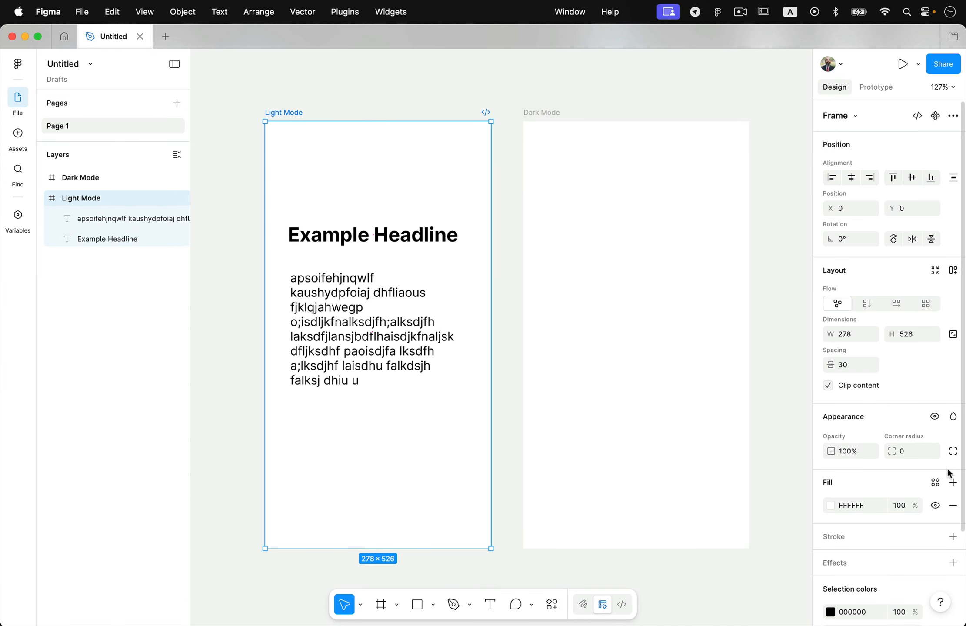
scroll(935, 539, "down", 3)
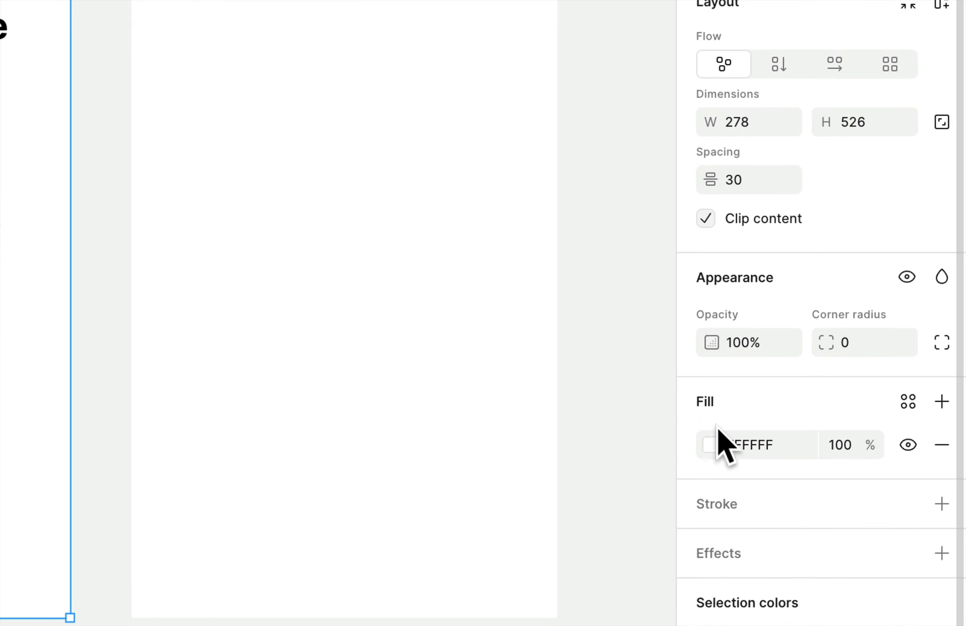
left_click(713, 441)
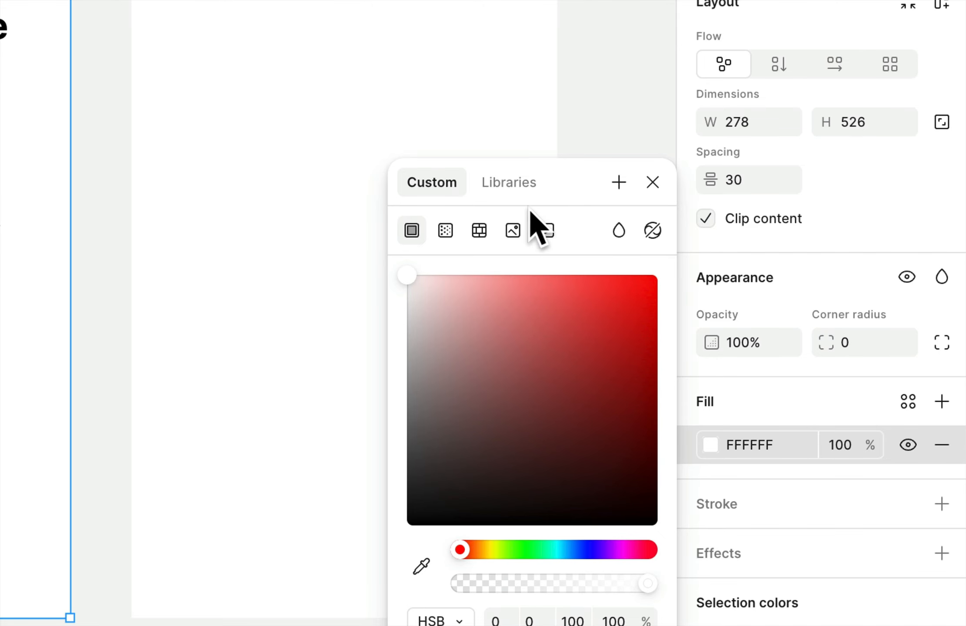
left_click(511, 186)
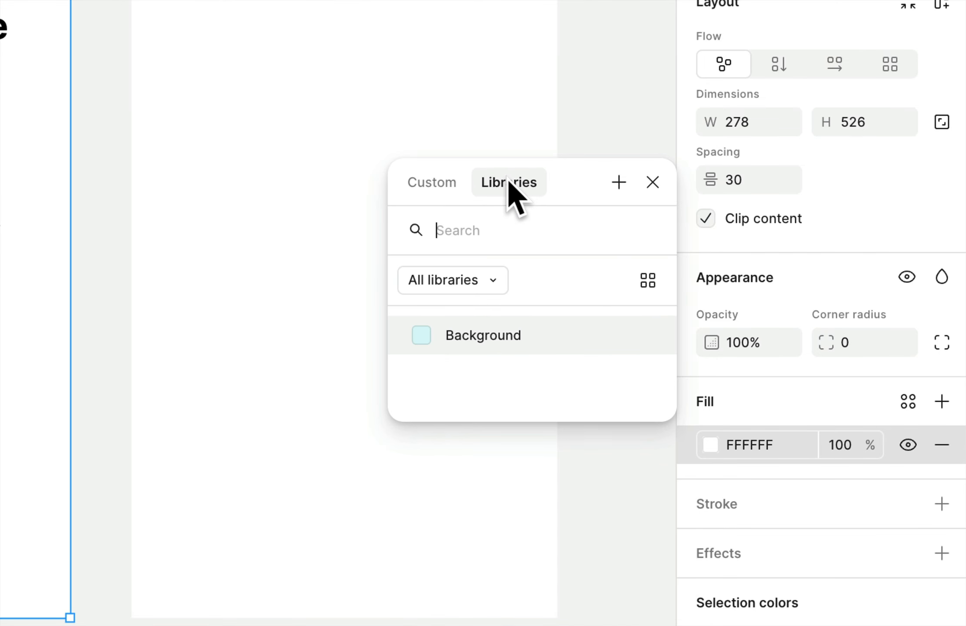
left_click(480, 336)
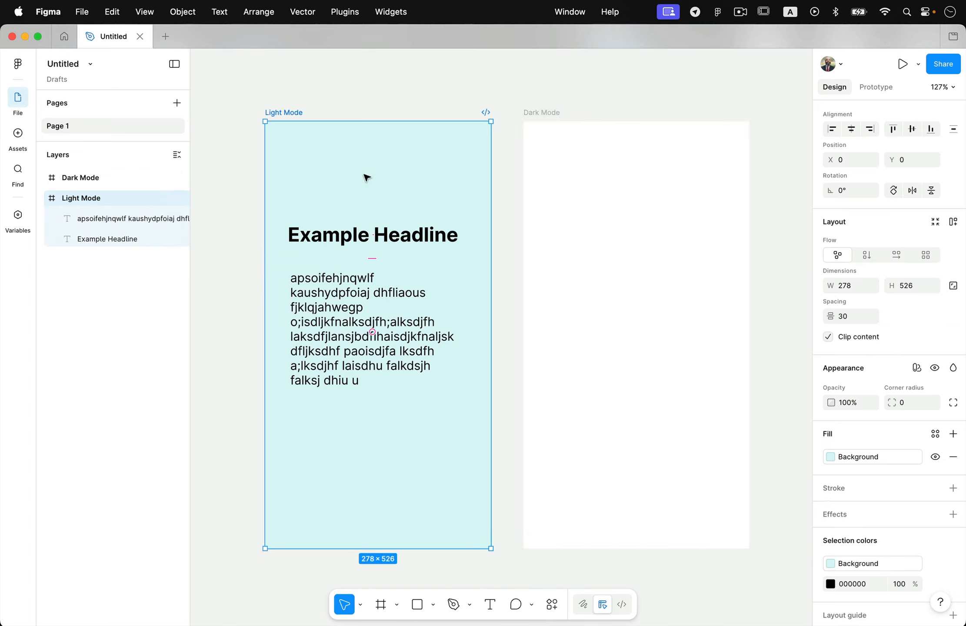
left_click(380, 98)
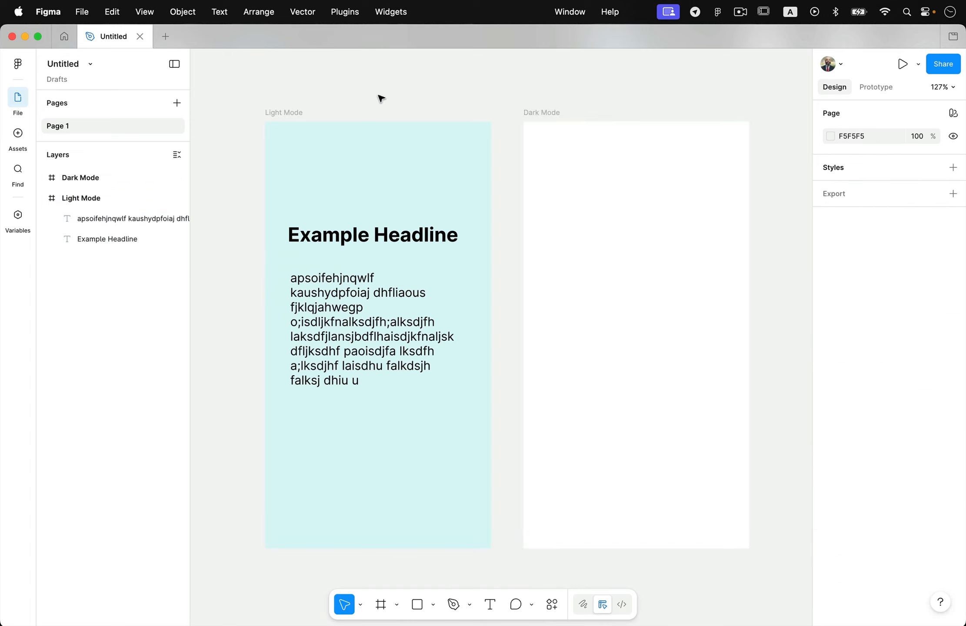
Step: Apply the Background color variable to the Dark Mode frame's fill
left_click(546, 114)
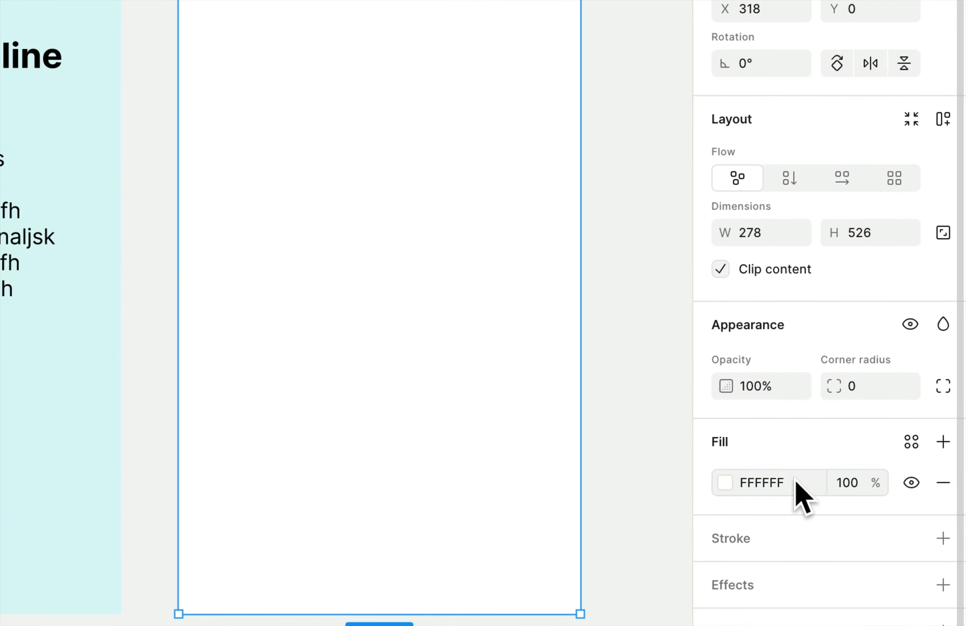
left_click(850, 477)
left_click(724, 482)
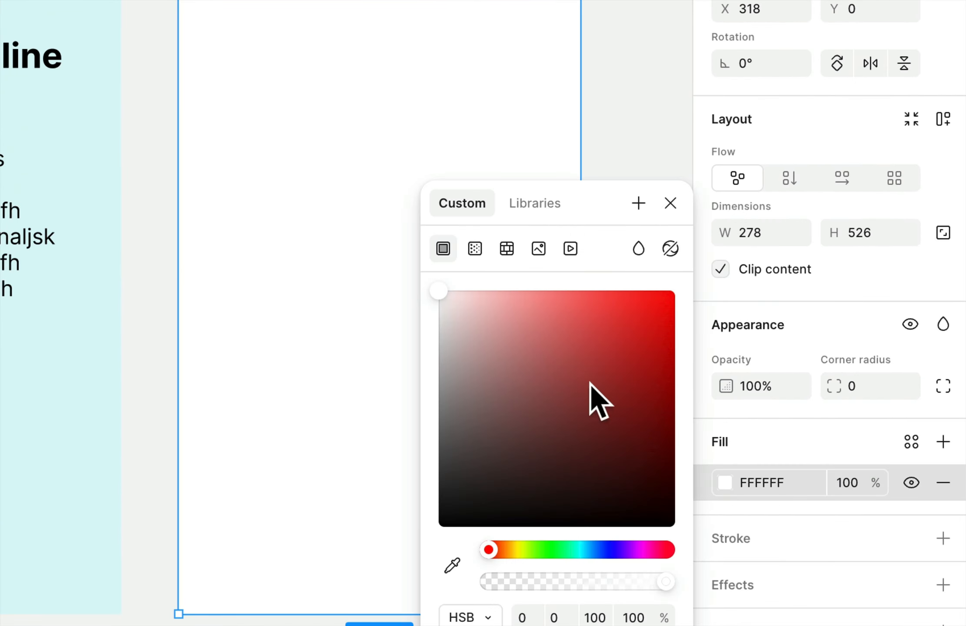
left_click(534, 202)
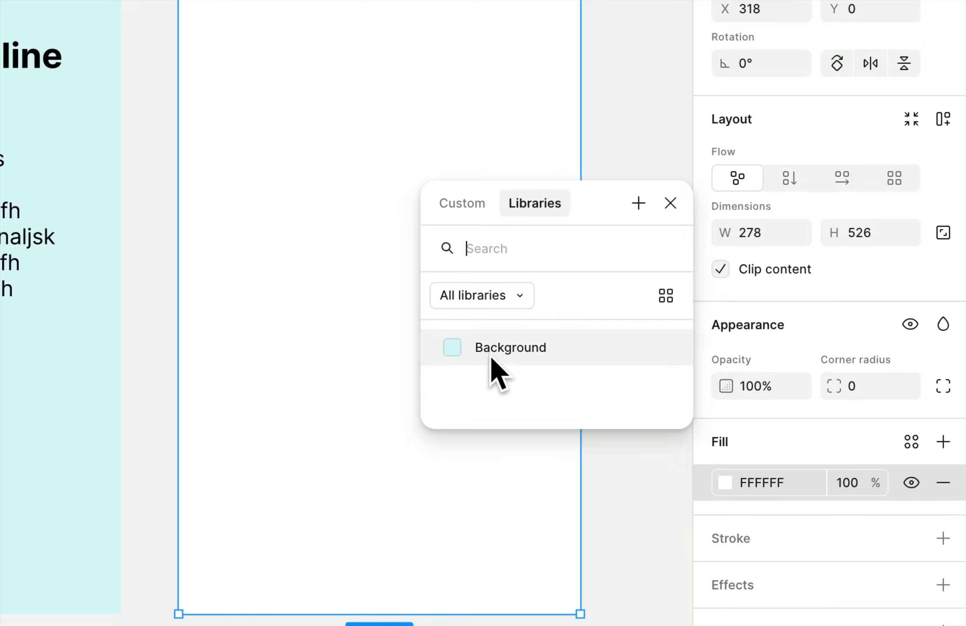
left_click(453, 348)
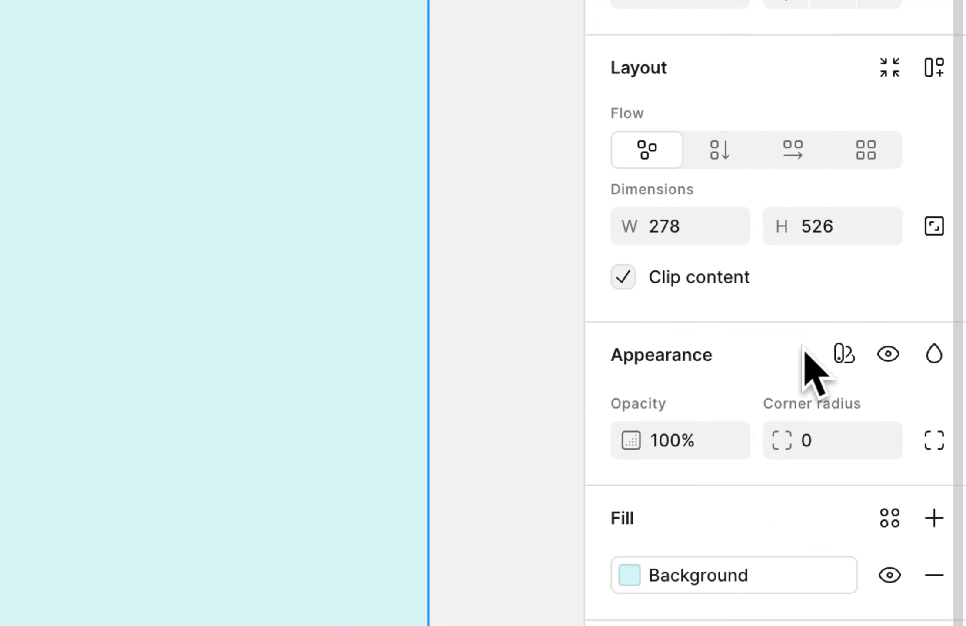
Step: Set the Dark Mode frame's variable mode for Collection 1 to Dark Color
left_click(848, 358)
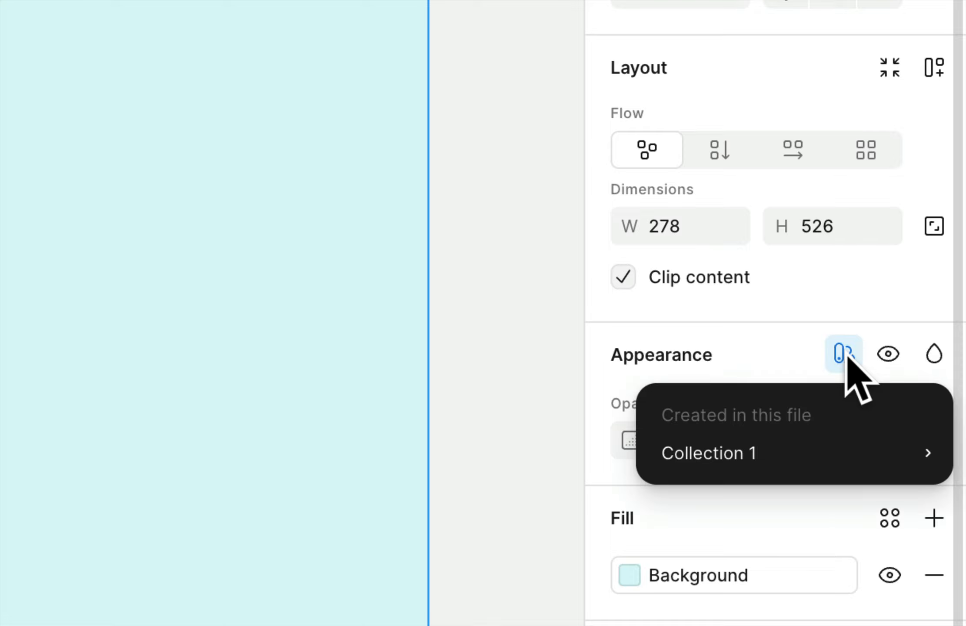
mouse_move(697, 453)
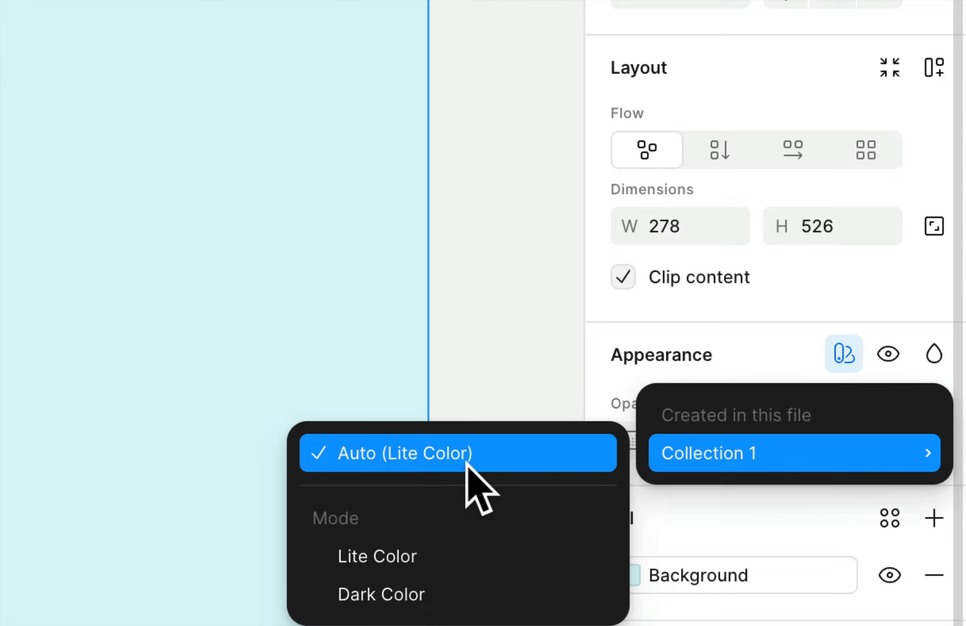
left_click(452, 592)
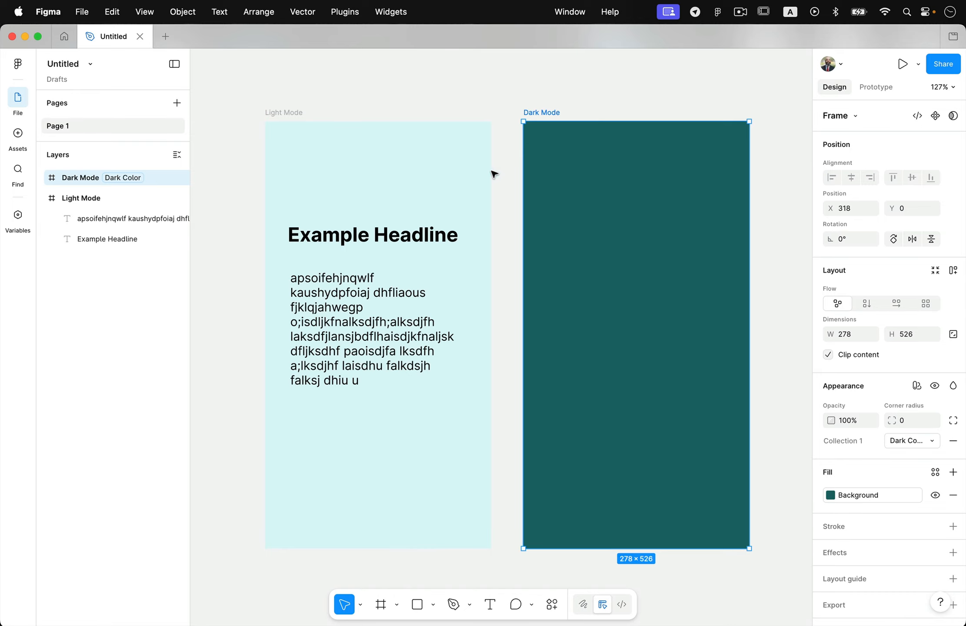
left_click(626, 76)
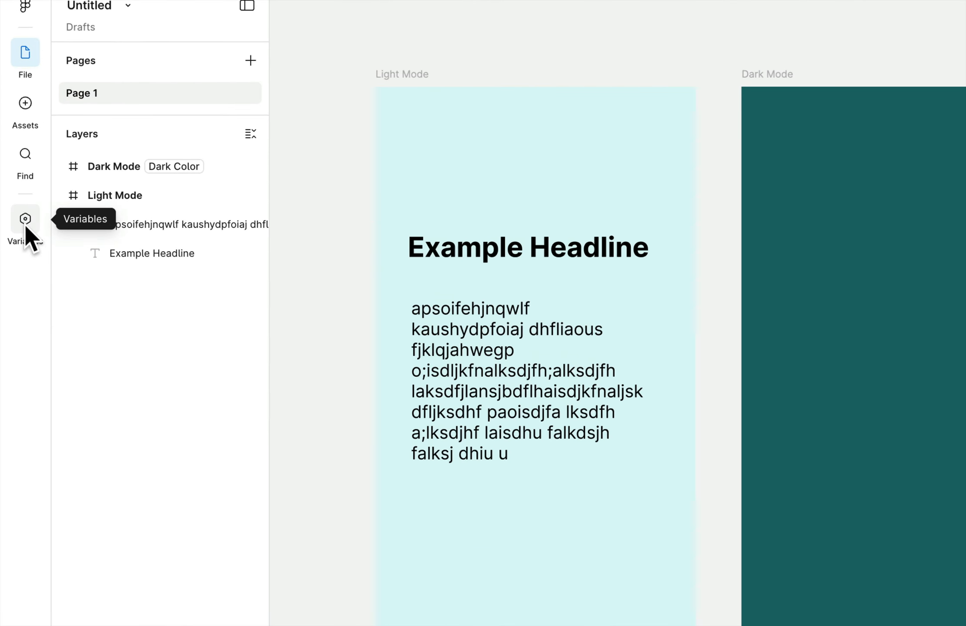
Step: Add a second color variable to Collection 1 and name it Text Color
left_click(18, 219)
left_click(281, 161)
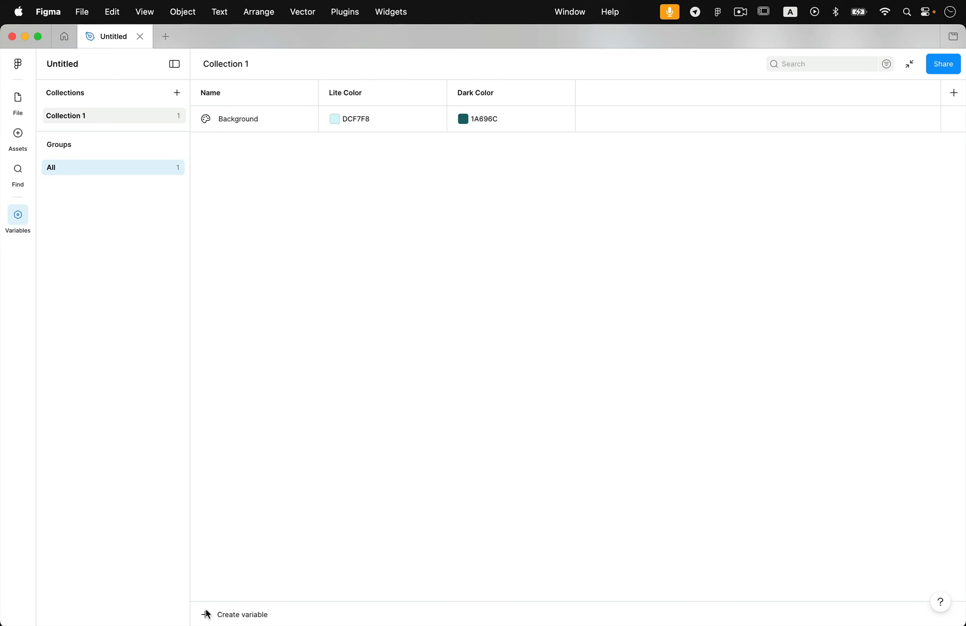
left_click(205, 614)
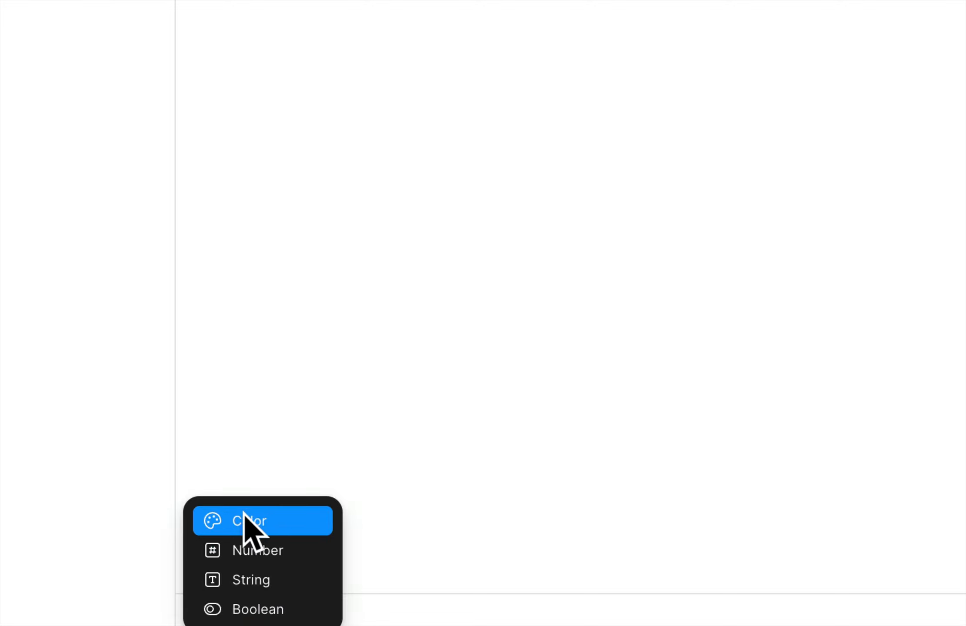
left_click(261, 519)
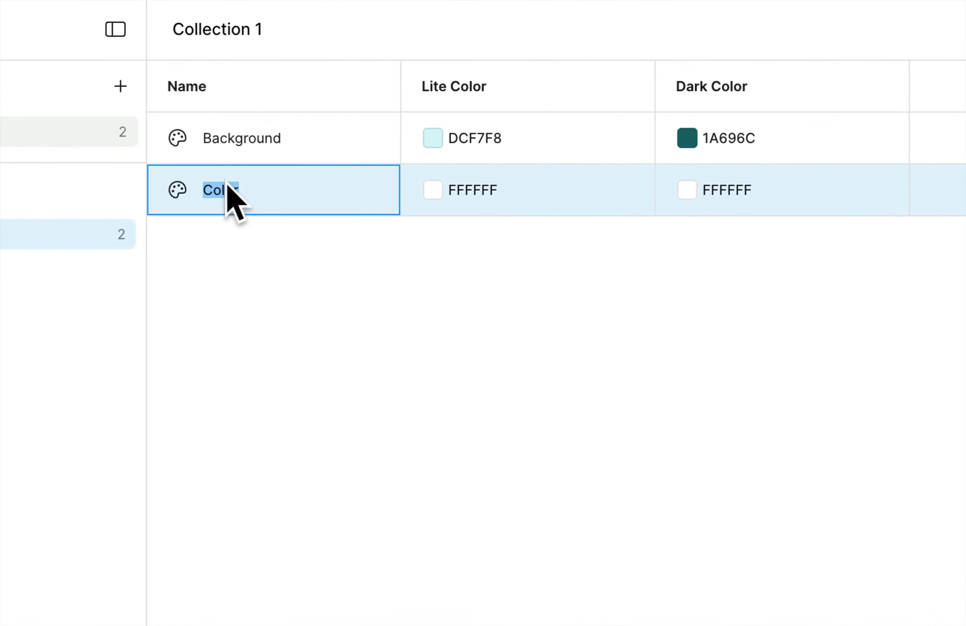
type("Text Color")
key("Return")
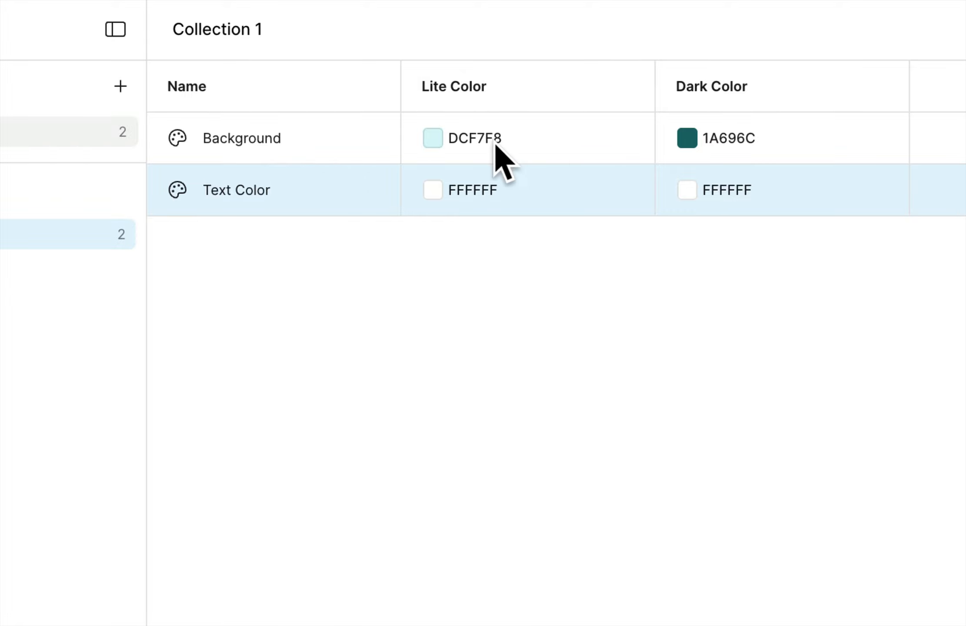
Step: Set the Text Color variable's Lite Color value to the dark teal 1A696C from the page colors
left_click(435, 192)
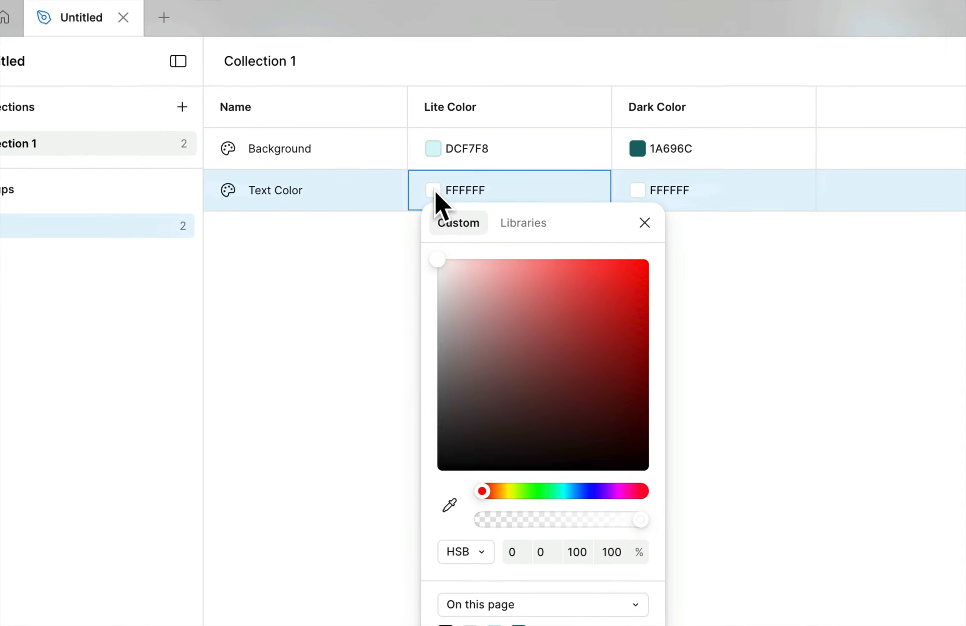
left_click_drag(520, 376, 437, 436)
left_click_drag(431, 377, 553, 381)
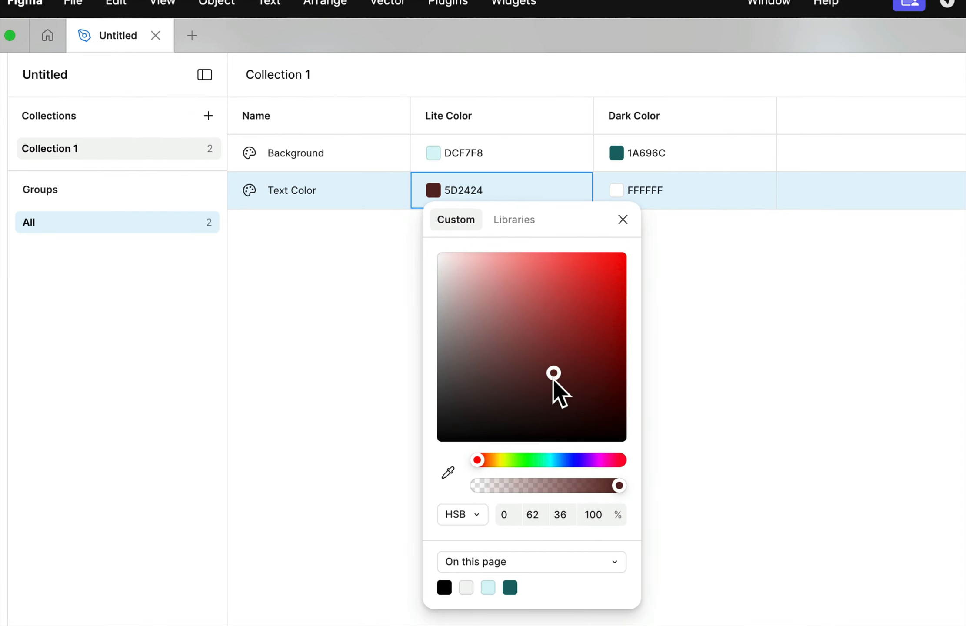
left_click(511, 589)
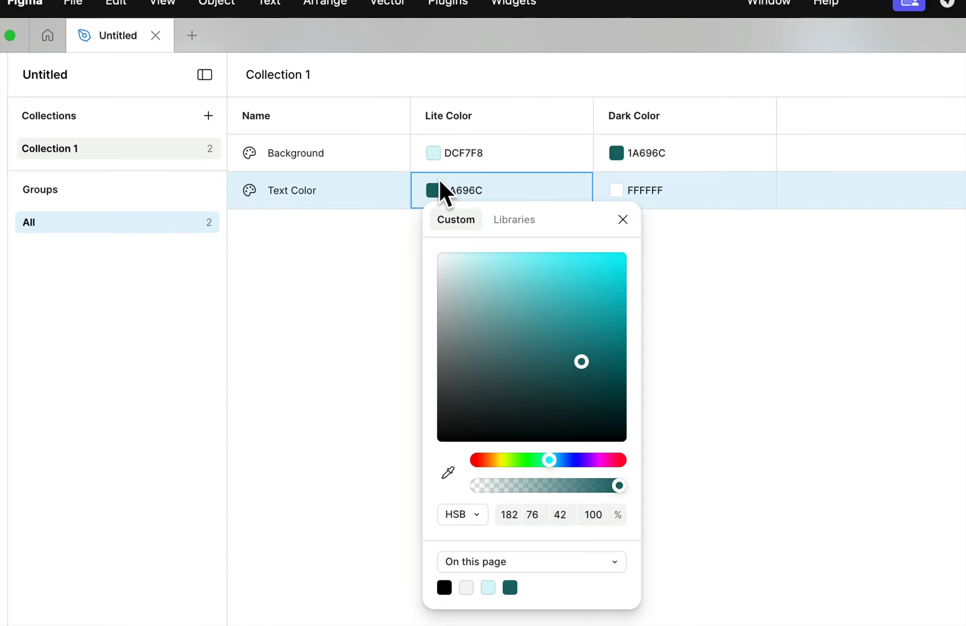
left_click(394, 275)
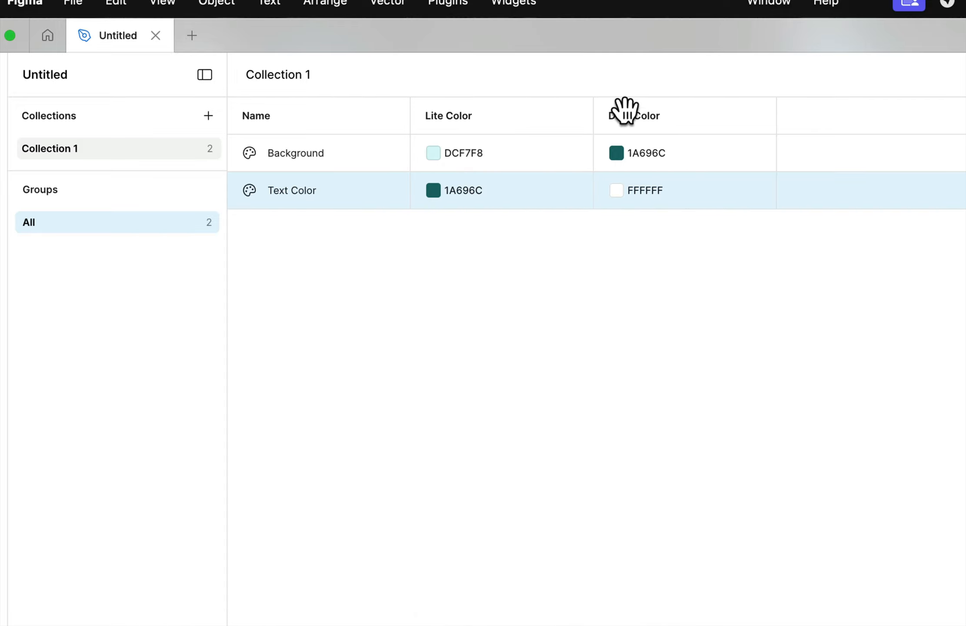
Step: Set the Text Color variable's Dark Color value to the light grey F5F5F5 from the page colors
left_click(616, 190)
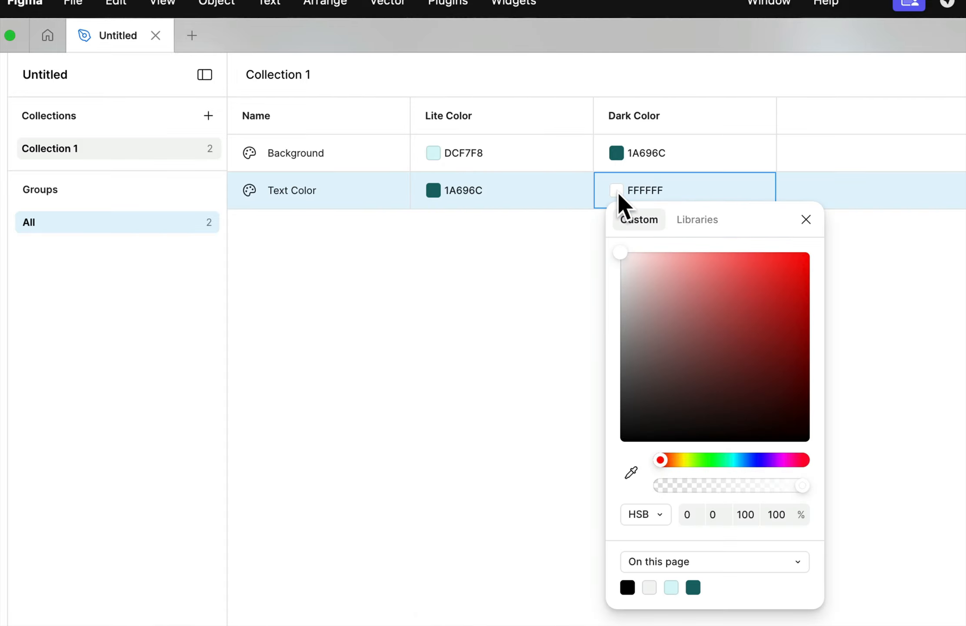
left_click(671, 587)
left_click(649, 588)
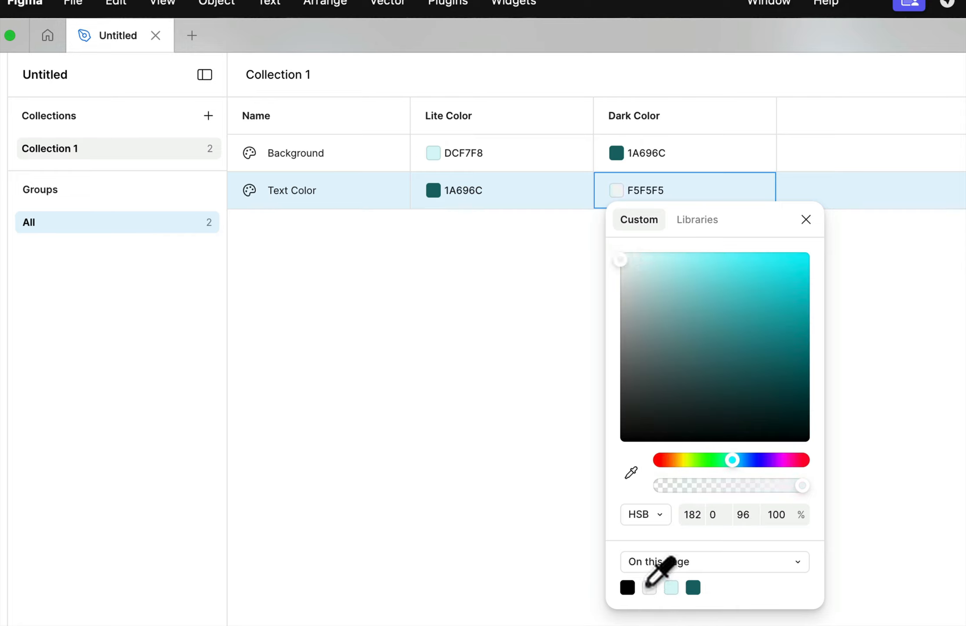
left_click(544, 391)
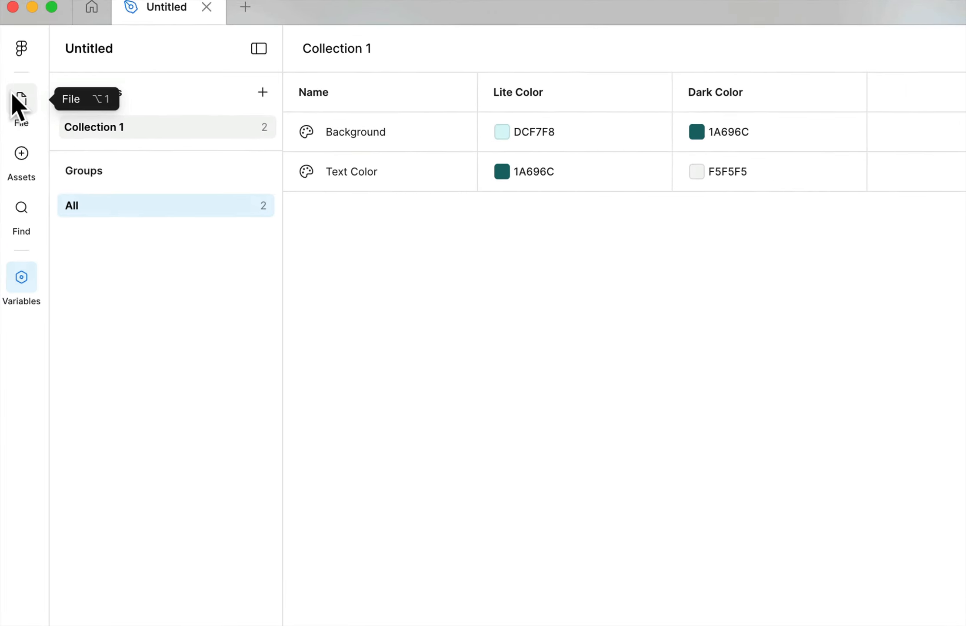
Step: Return to the canvas and apply the Text Color variable to the fill of the Light Mode frame's headline and paragraph
left_click(14, 98)
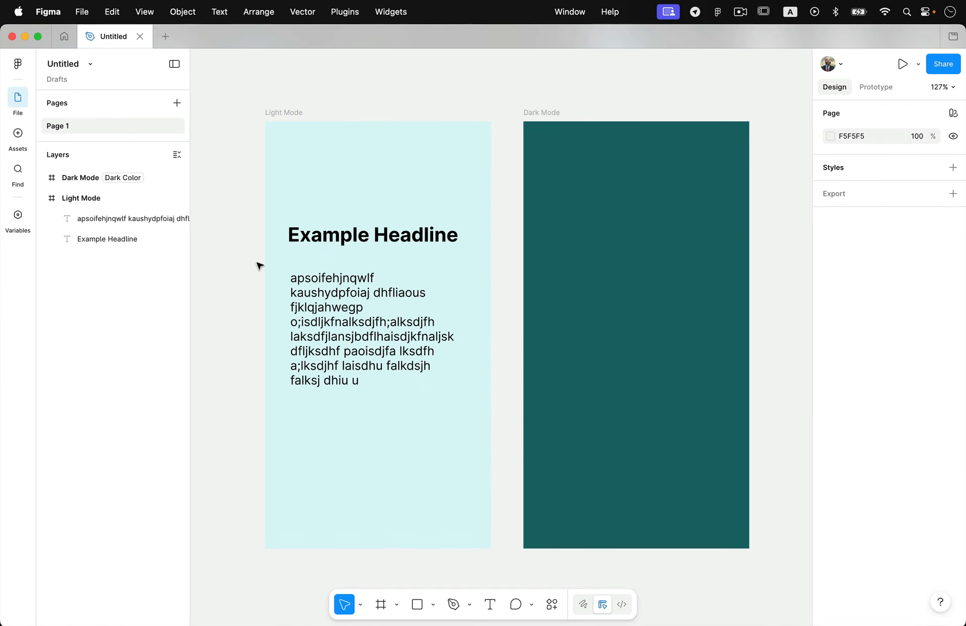
left_click_drag(270, 204, 363, 381)
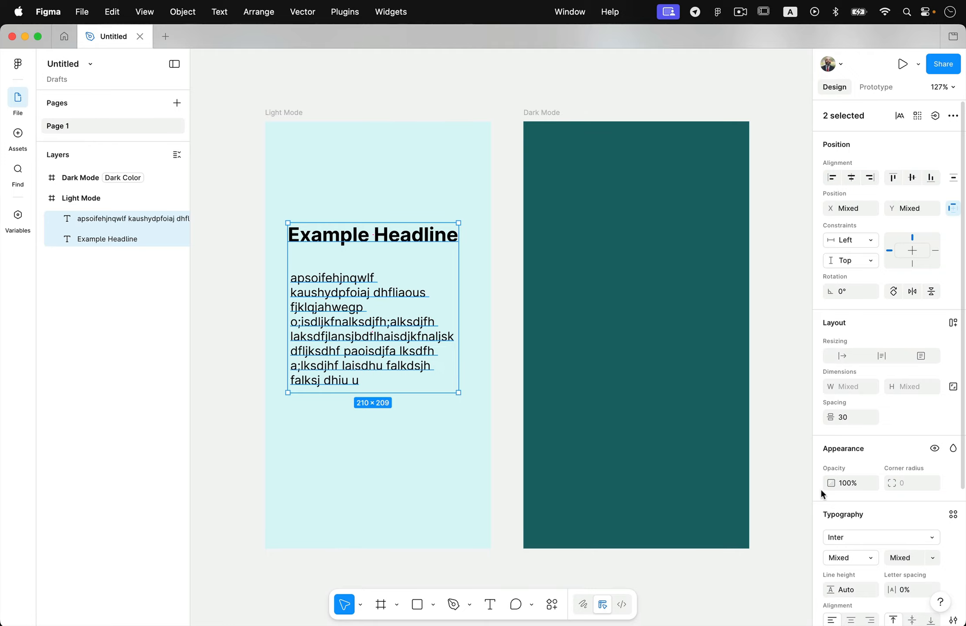
scroll(935, 557, "down", 5)
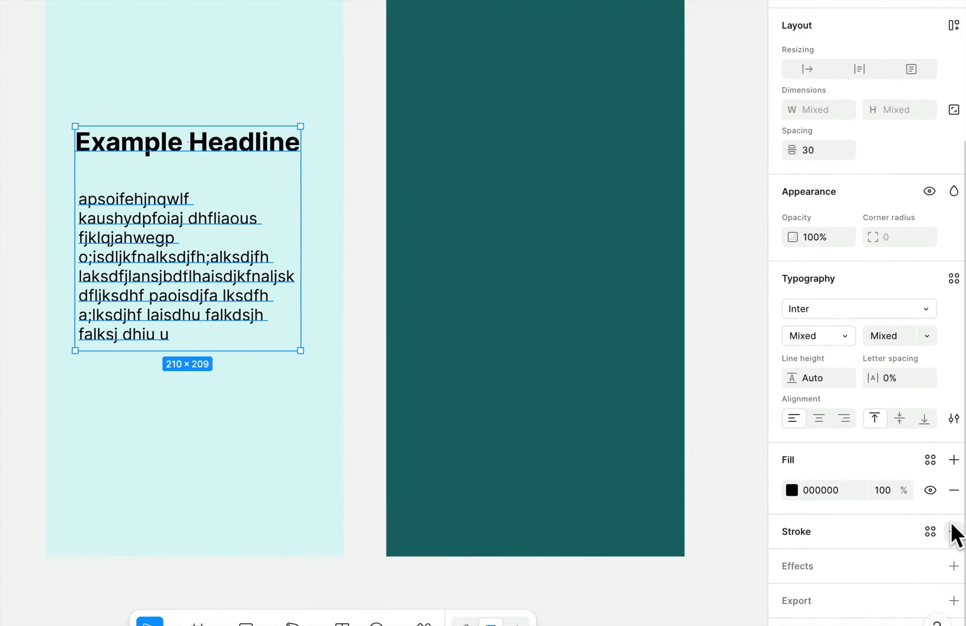
left_click(831, 498)
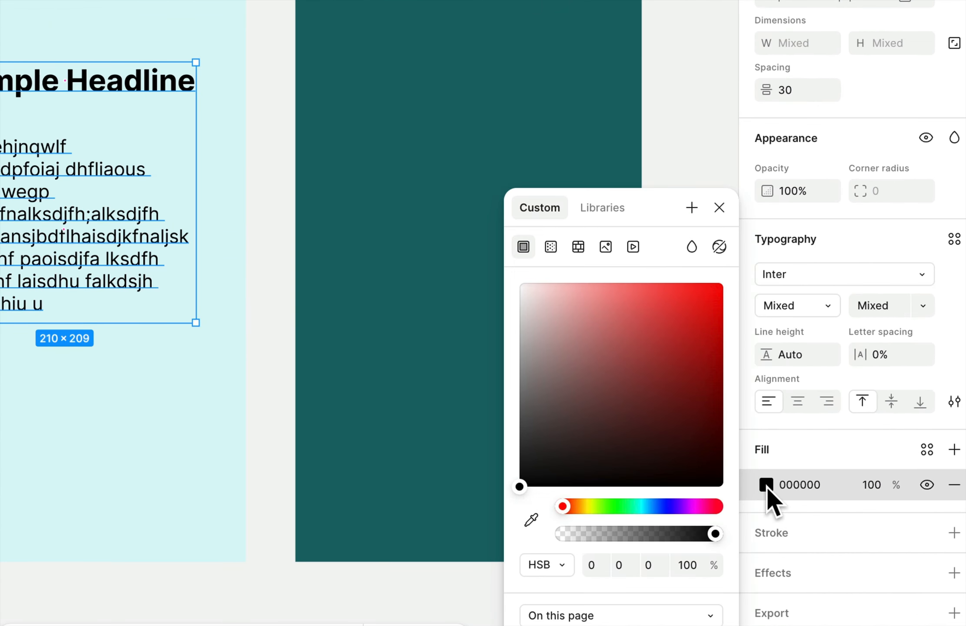
left_click(602, 207)
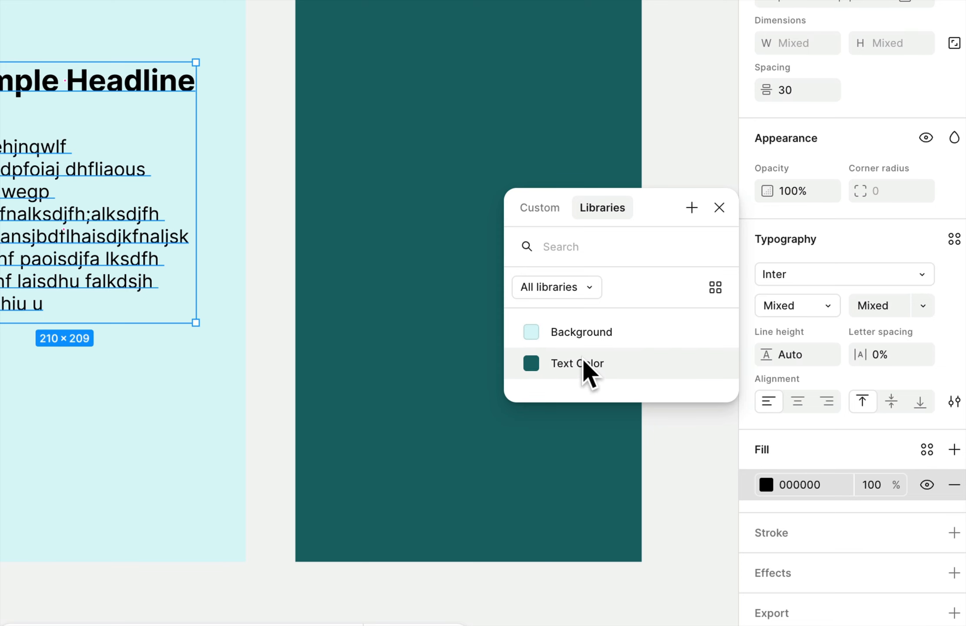
left_click(588, 376)
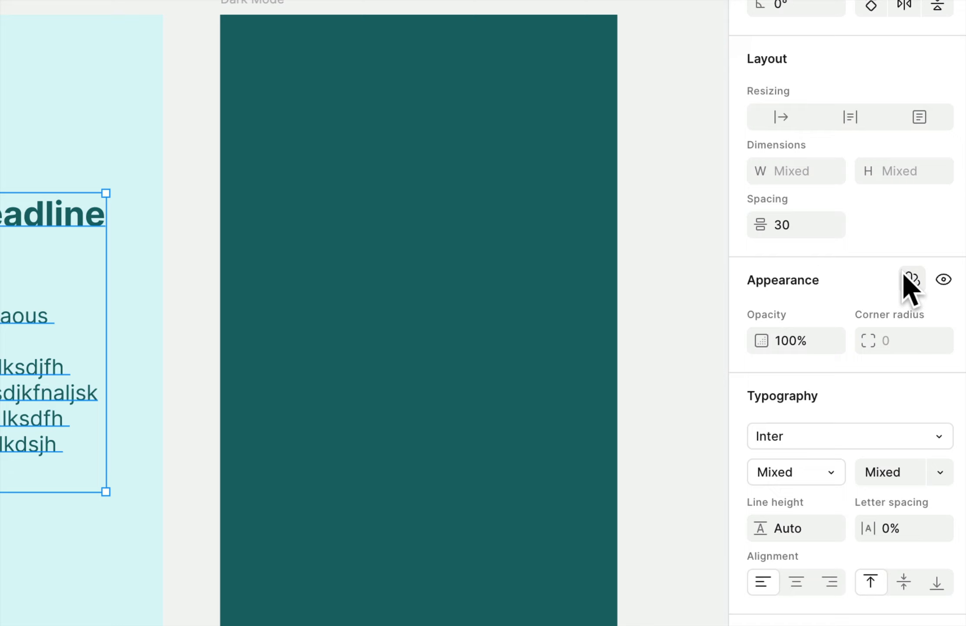
Step: Check the Collection 1 mode options available for the selected headline and paragraph
left_click(909, 279)
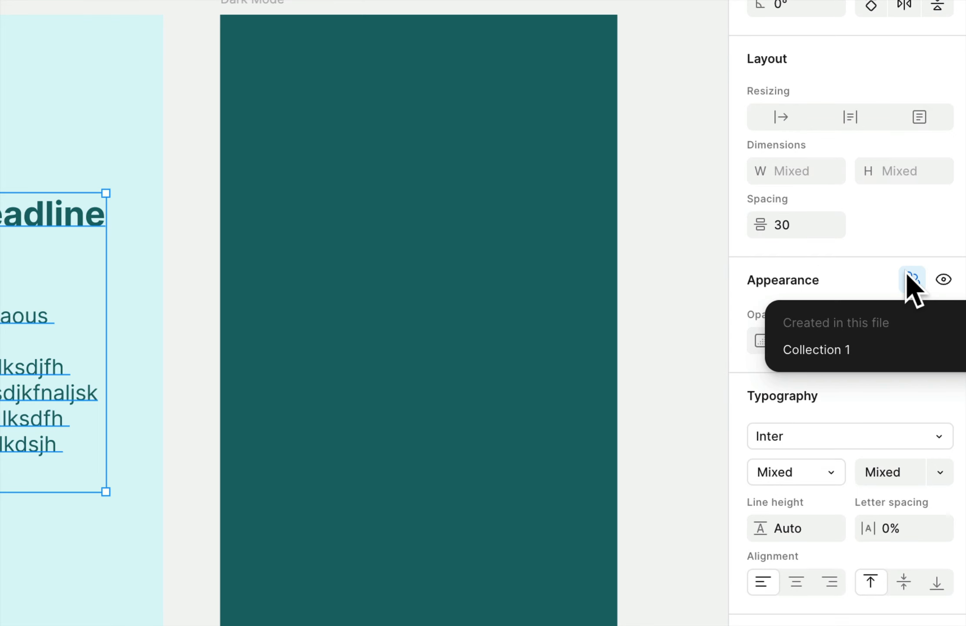
mouse_move(827, 354)
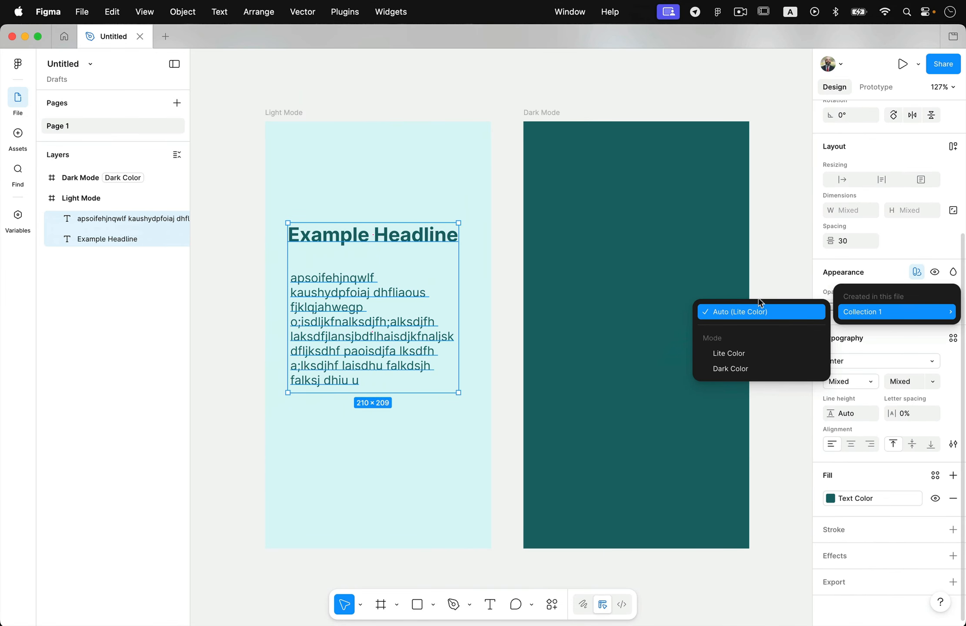
left_click(627, 251)
Step: Move the headline and paragraph into the Dark Mode frame and back, and review the Collection 1 color values
left_click_drag(317, 201, 360, 350)
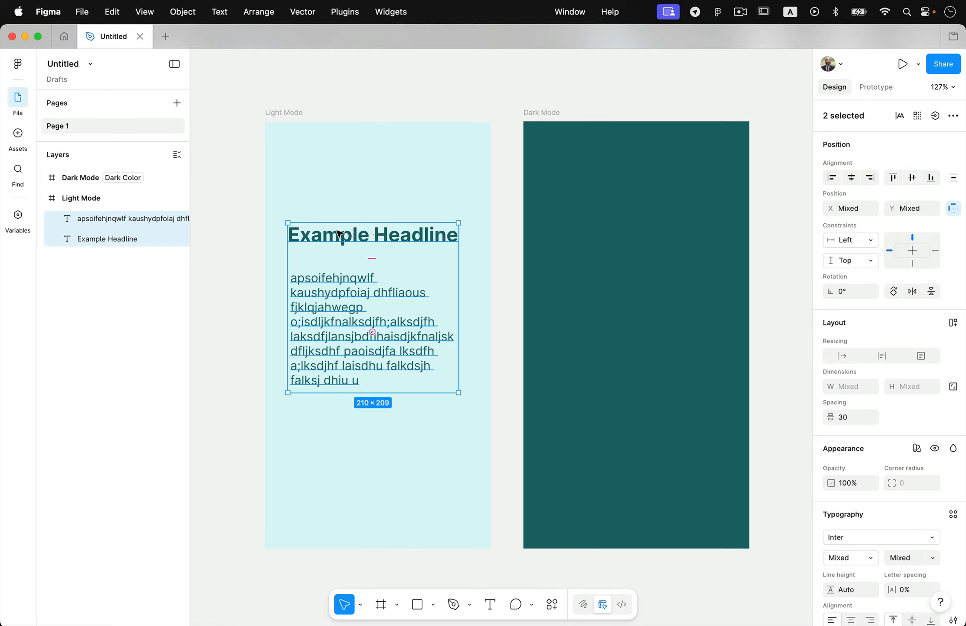
left_click_drag(338, 239, 599, 243)
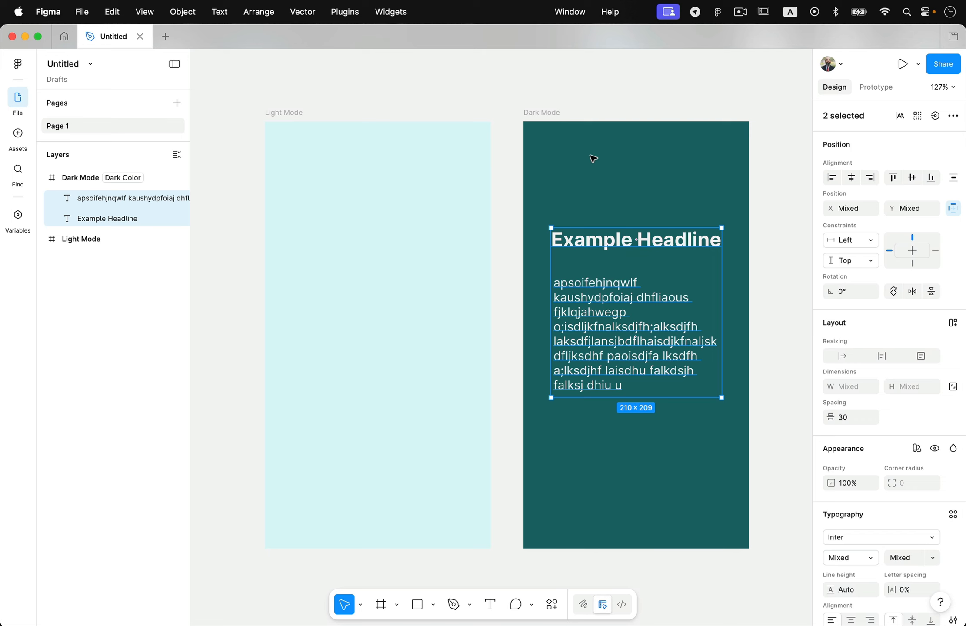
left_click_drag(614, 245, 341, 259)
left_click(19, 215)
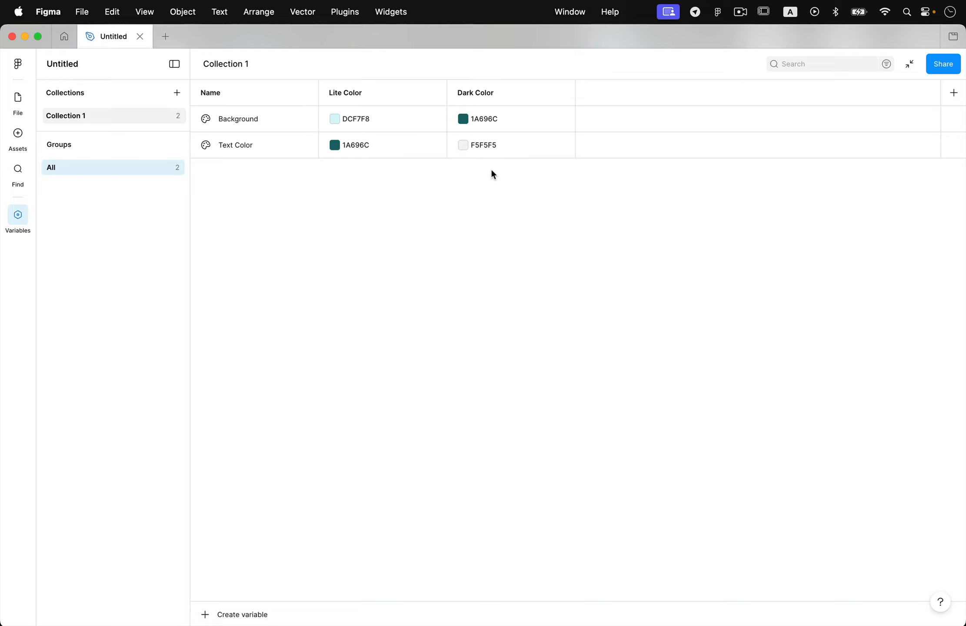
left_click(17, 102)
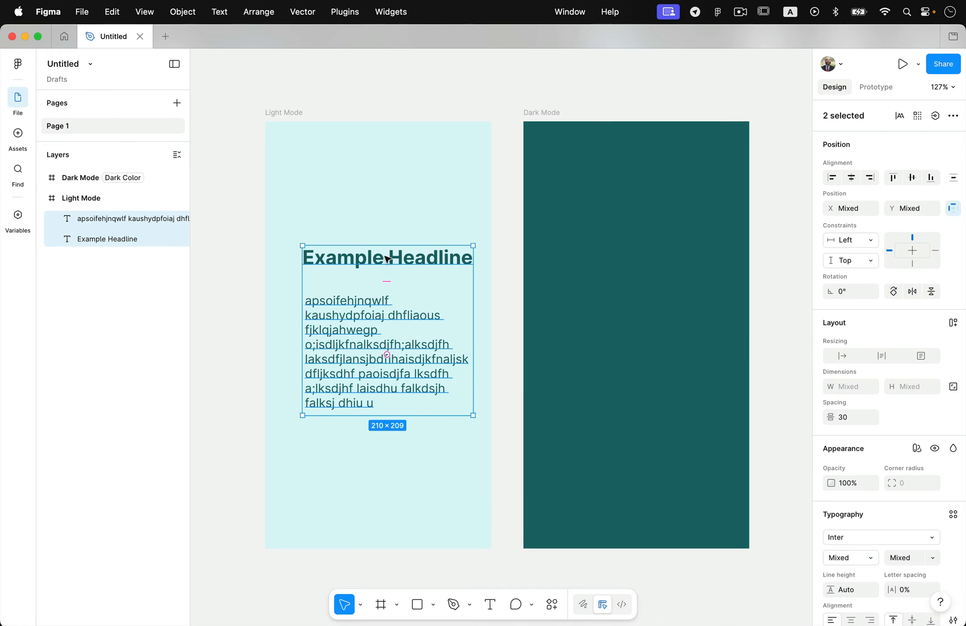
Step: Try the headline and paragraph in the Dark Mode frame again and return them to the Light Mode frame
left_click_drag(389, 255, 360, 254)
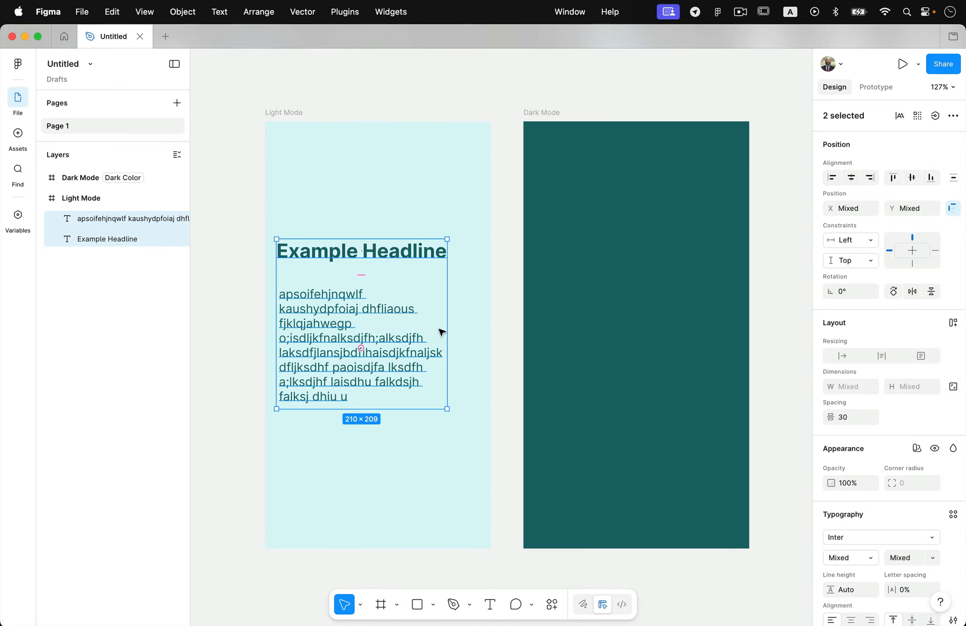
left_click_drag(360, 268, 634, 245)
key("super+z")
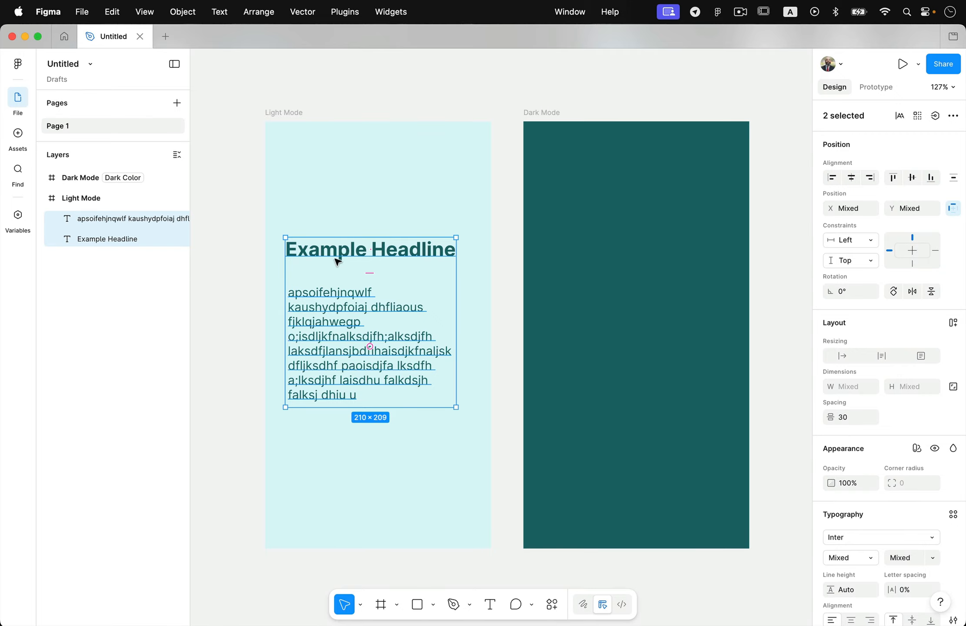
Step: Duplicate the headline and paragraph into the Dark Mode frame and undo the copy
left_click_drag(584, 285, 603, 241)
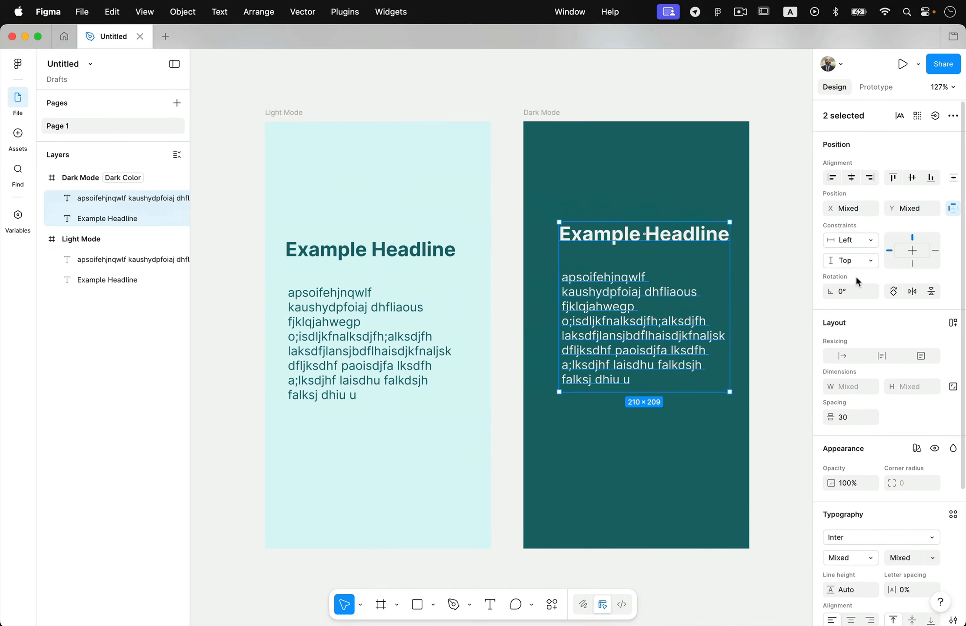
key("super+z")
Step: Set the Collection 1 variable mode of the Light Mode frame's headline and paragraph to Lite Color
left_click_drag(368, 209, 338, 416)
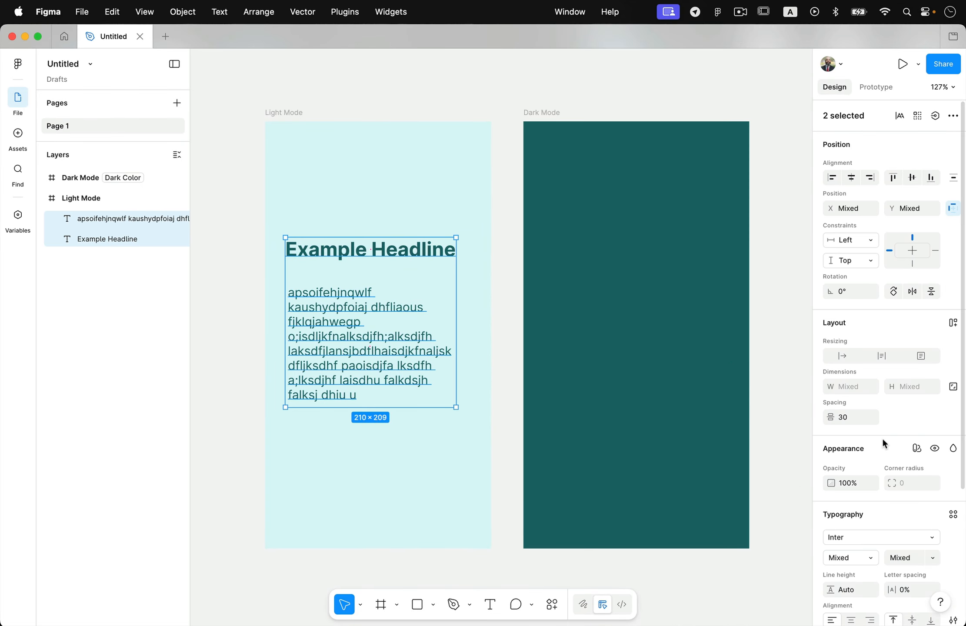
left_click(917, 449)
mouse_move(904, 484)
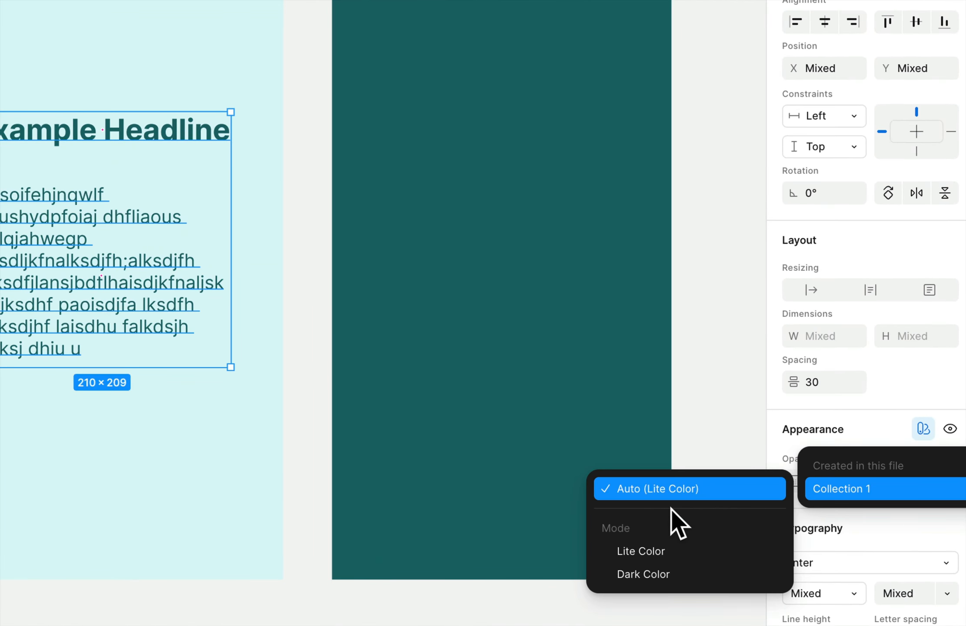
left_click(682, 552)
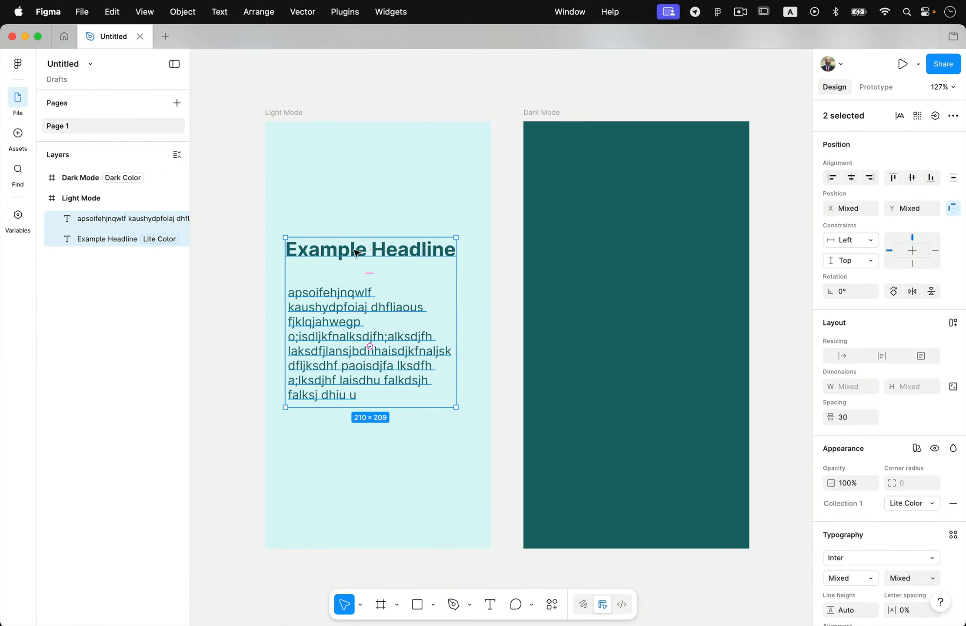
Step: Test the Lite Color text inside the Dark Mode frame, compare the Collection 1 values, and move the text back to the Light Mode frame
left_click_drag(333, 253, 562, 209)
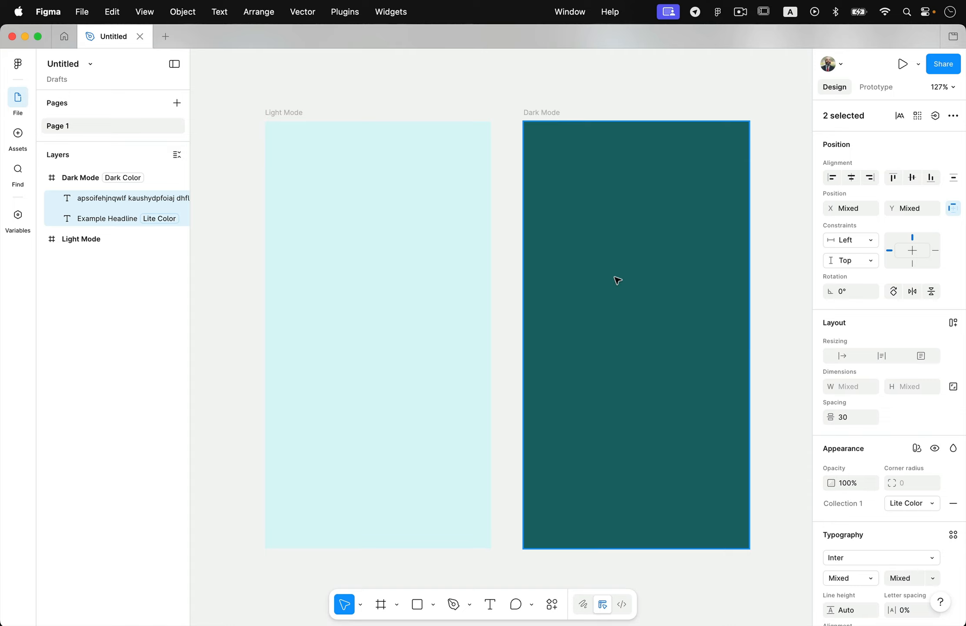
left_click_drag(614, 277, 614, 277)
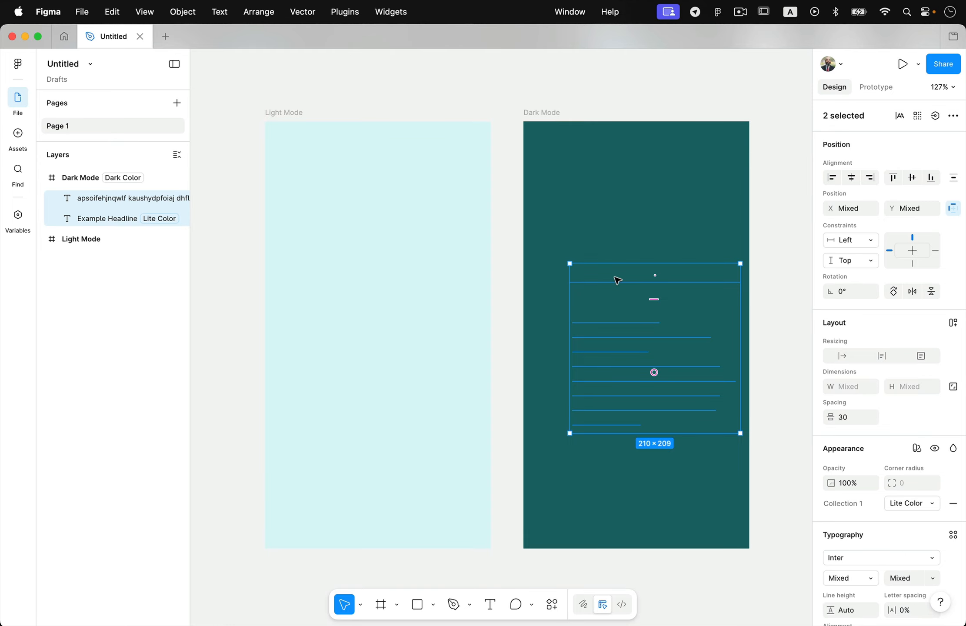
left_click(17, 213)
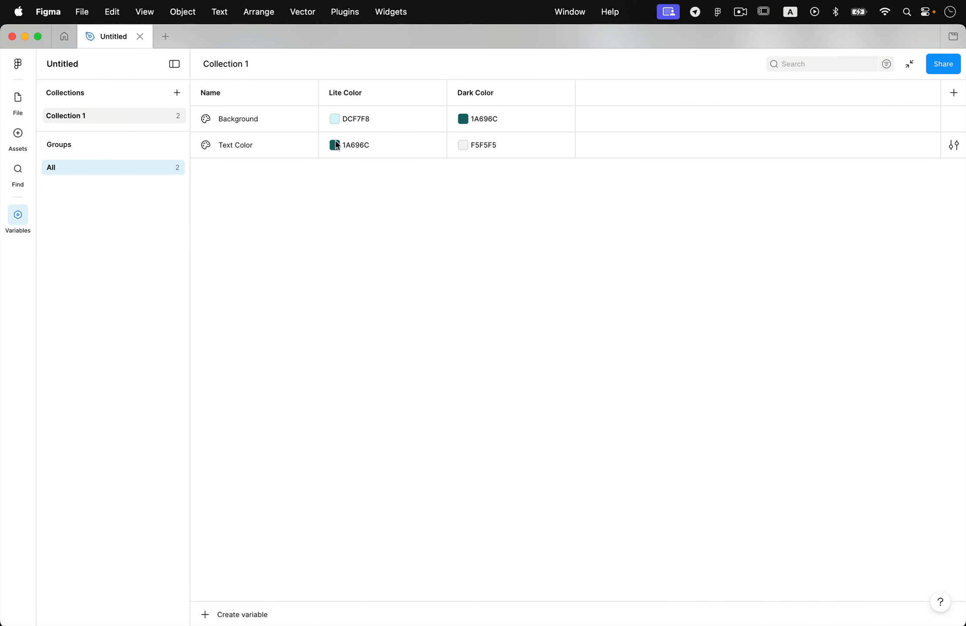
left_click(18, 98)
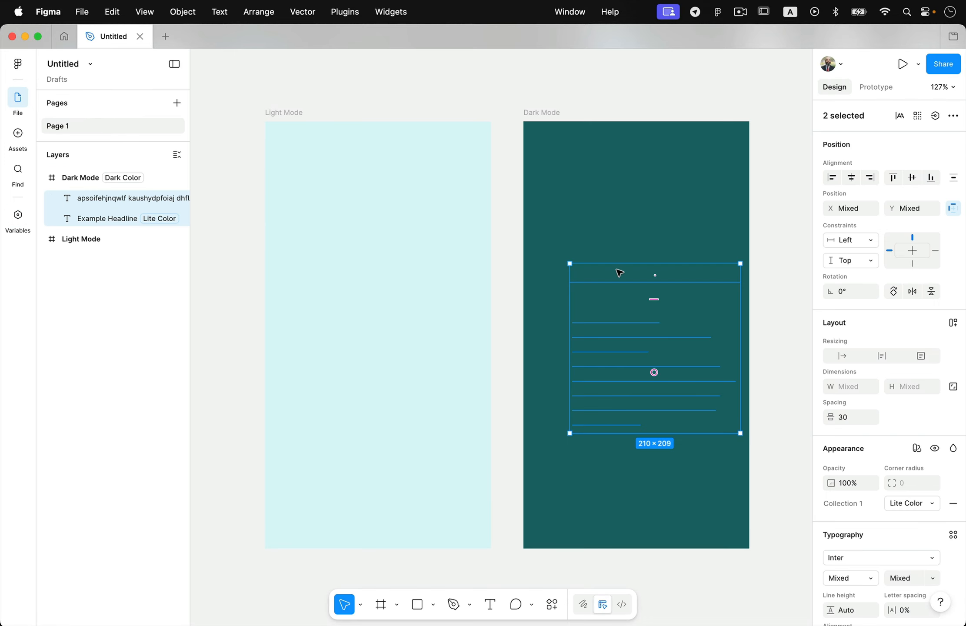
left_click_drag(619, 273, 342, 244)
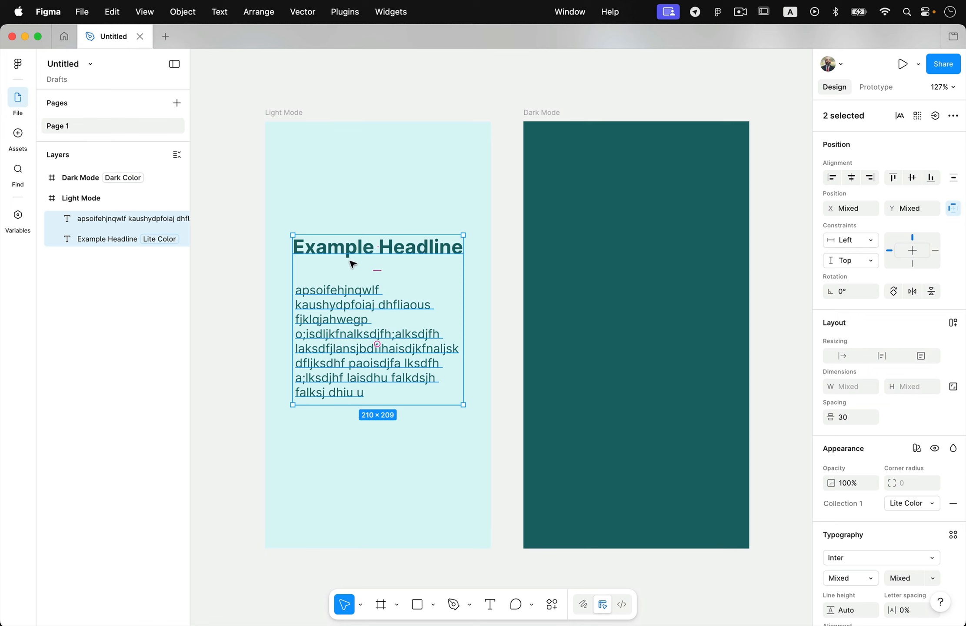
Step: Duplicate the headline and paragraph into the Dark Mode frame and set the copies' Collection 1 mode to Auto (Dark Color)
left_click_drag(374, 261, 605, 248)
key("alt")
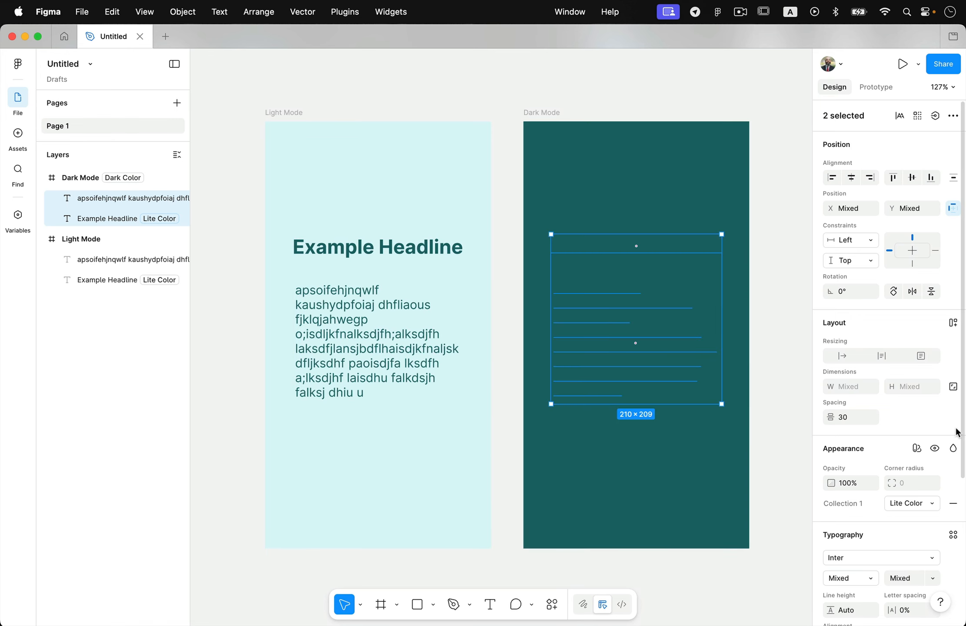
left_click(917, 448)
mouse_move(880, 491)
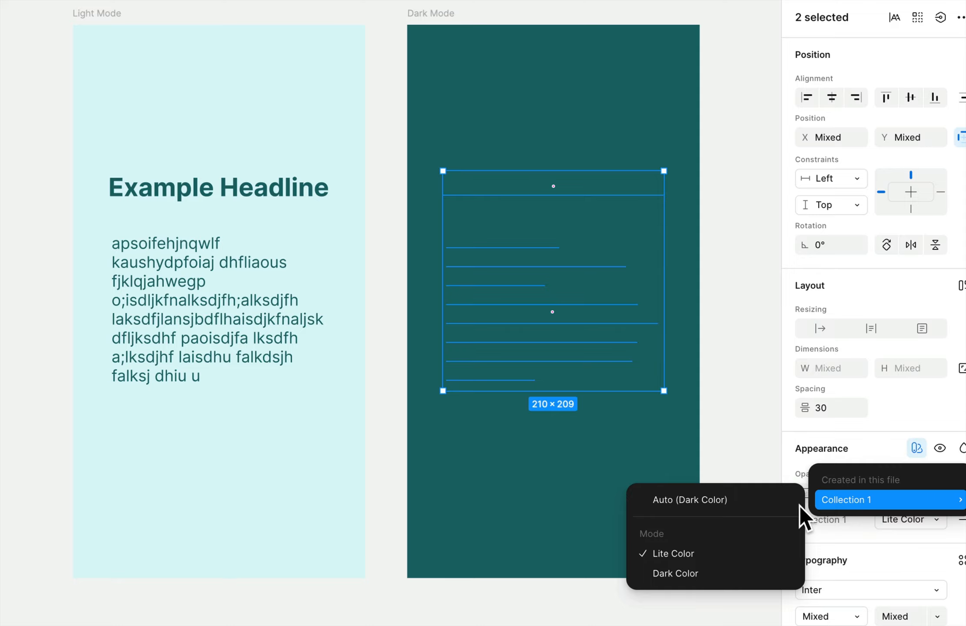
left_click(722, 500)
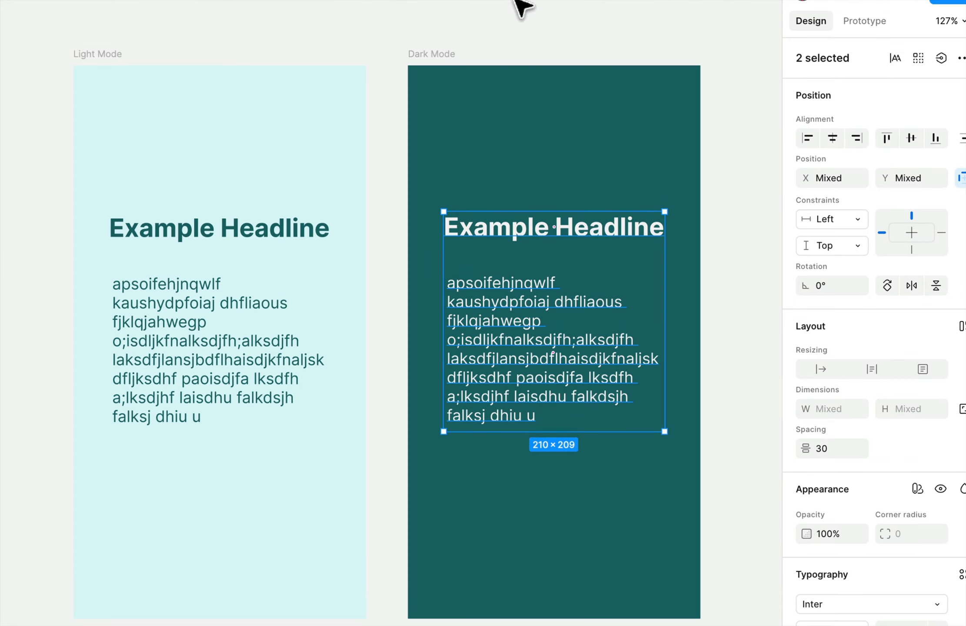
left_click(503, 123)
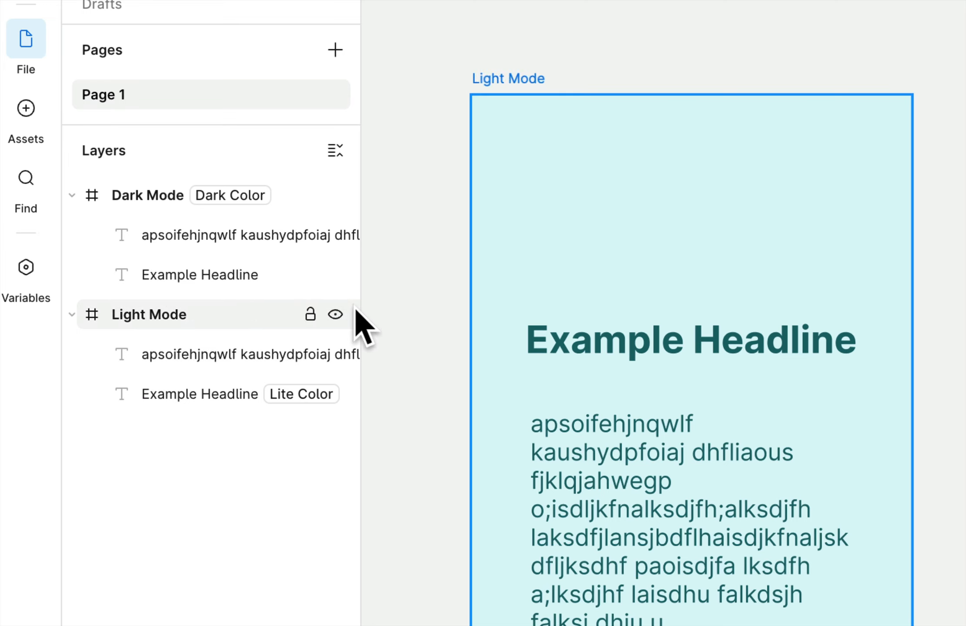
Step: Widen the layers panel to make more room for the layer names and mode labels
left_click_drag(370, 312, 410, 320)
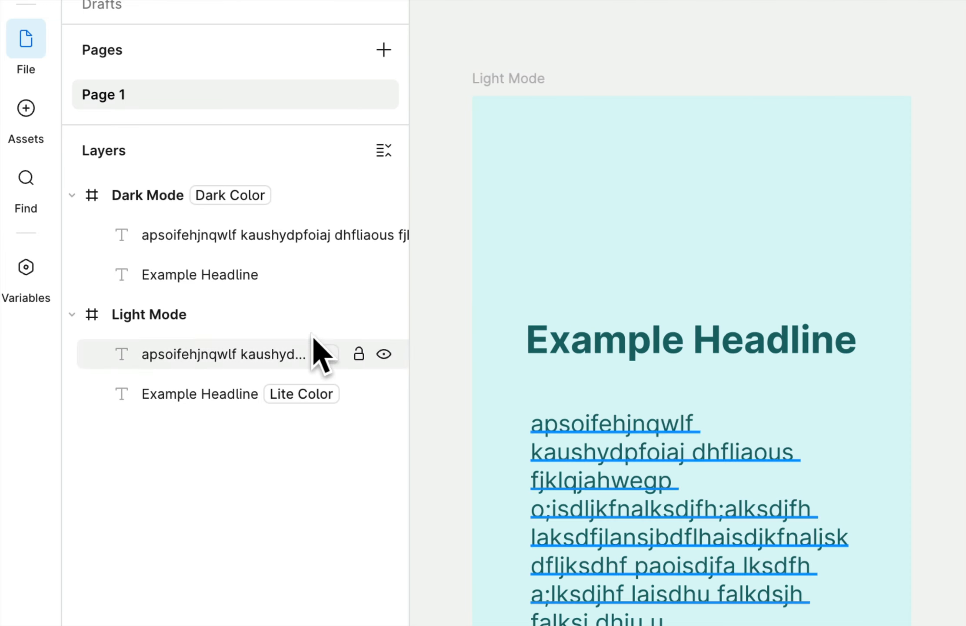
scroll(104, 193, "right", 1)
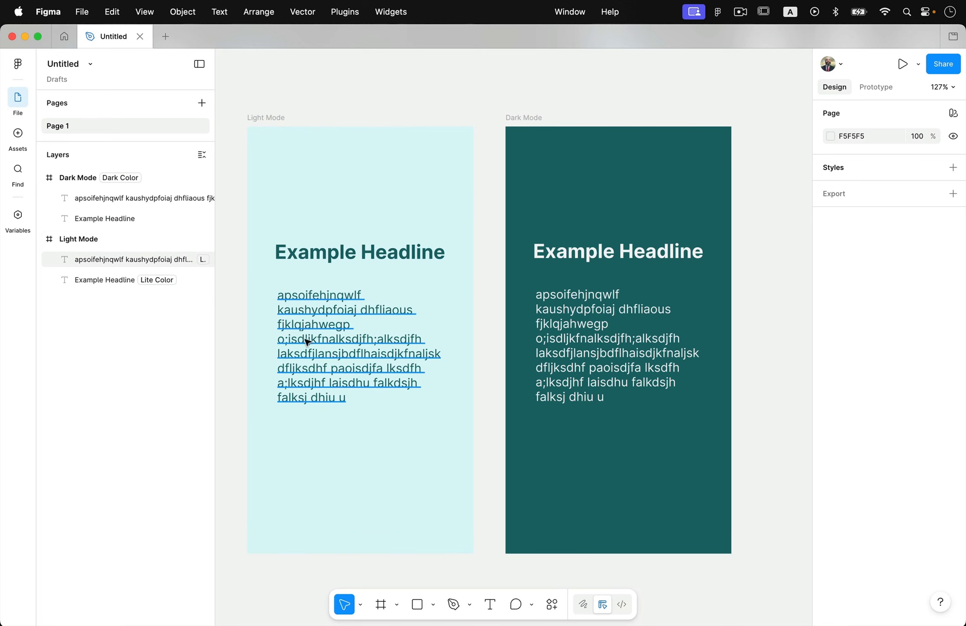
Step: Move the headline and paragraph higher in both the Dark Mode and Light Mode frames
left_click_drag(338, 214, 352, 392)
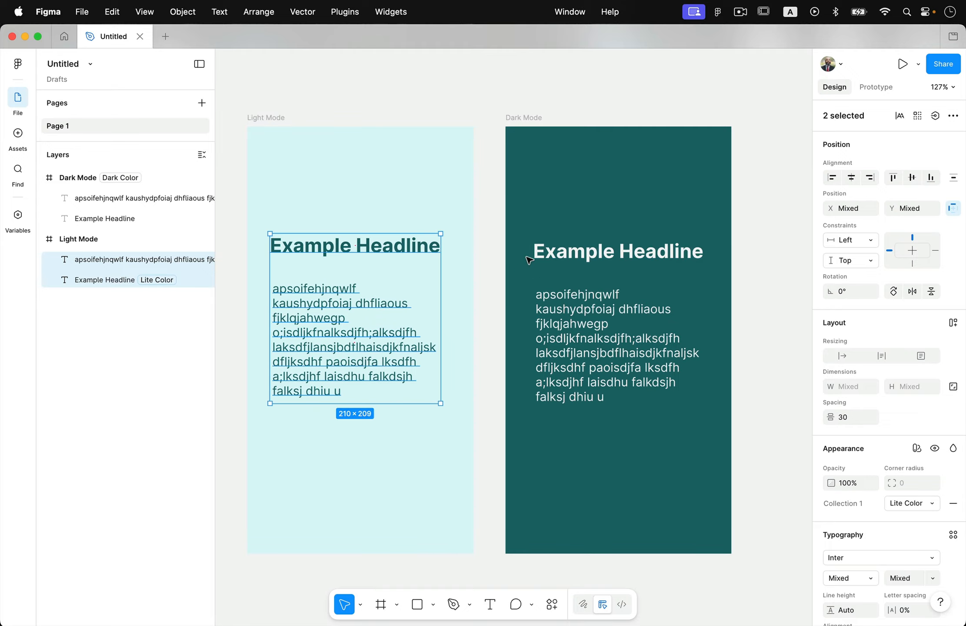
left_click_drag(528, 259, 583, 292)
left_click_drag(571, 361, 576, 304)
left_click(502, 415)
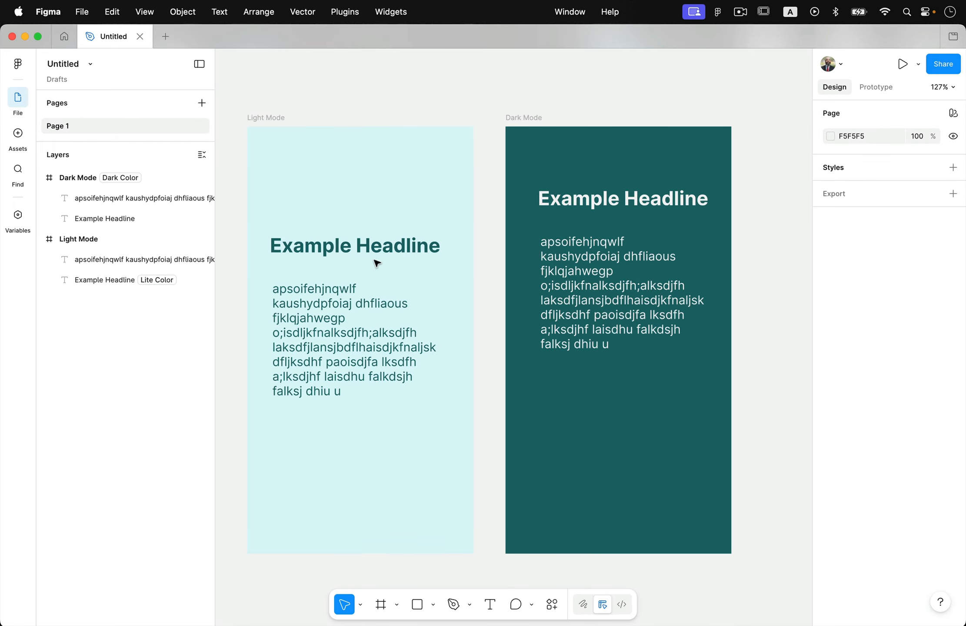
left_click_drag(377, 263, 345, 313)
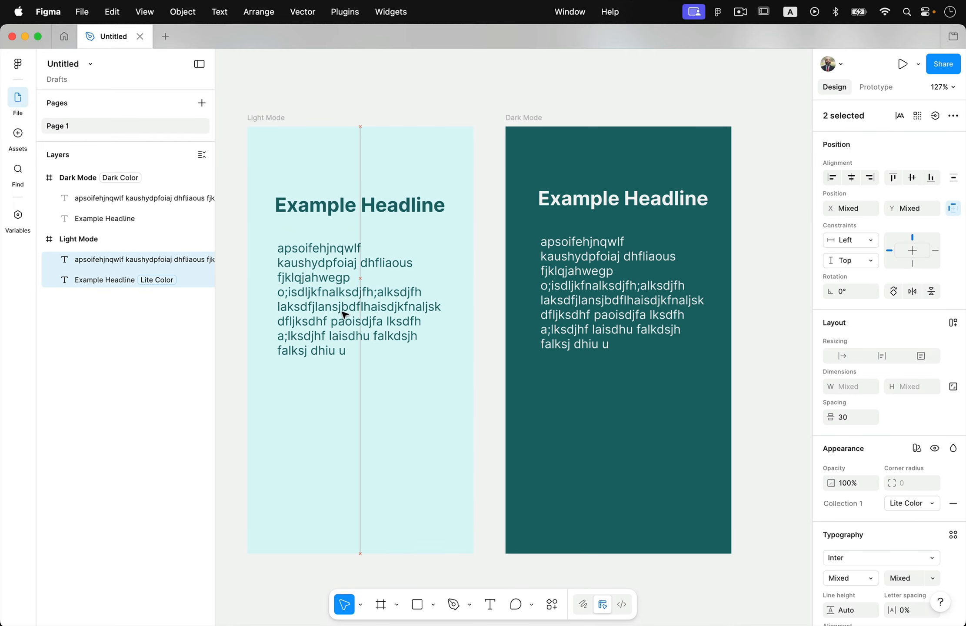
left_click(487, 361)
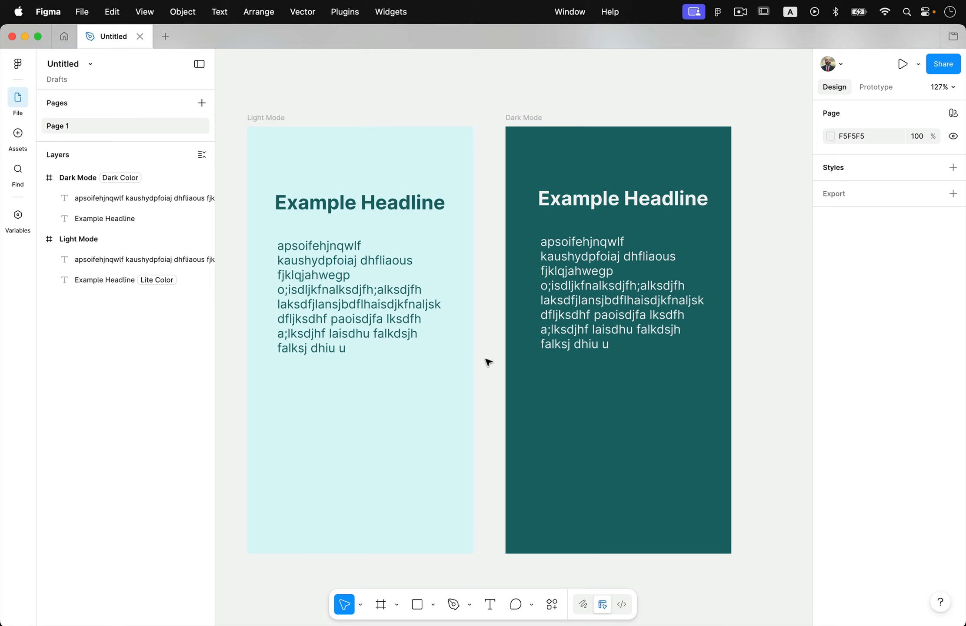